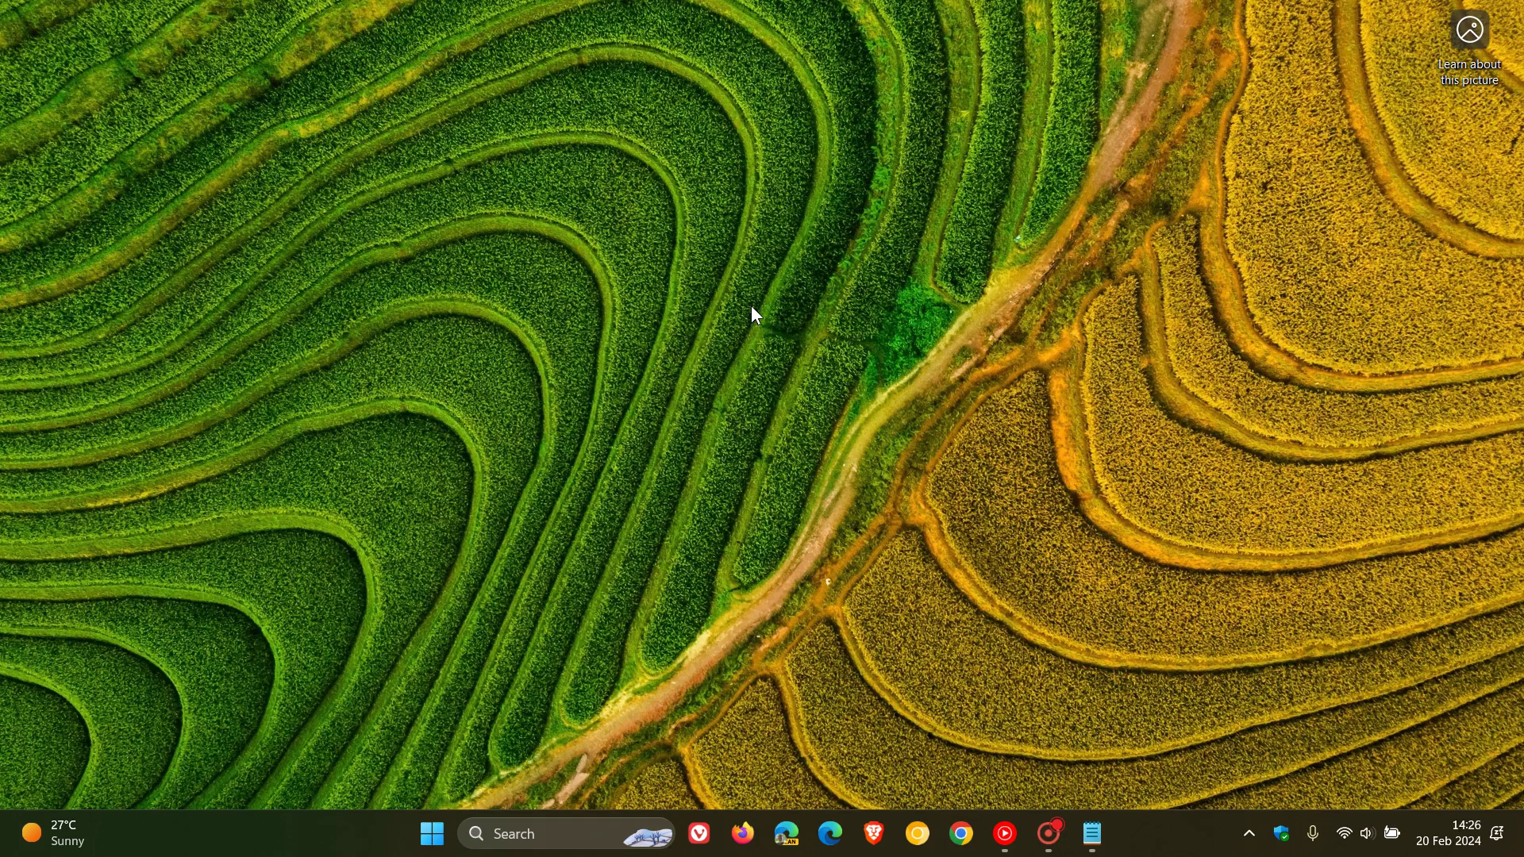
# - Start a new desktop shortcut from the desktop's New > Shortcut menu
pyautogui.rightClick(756, 263)
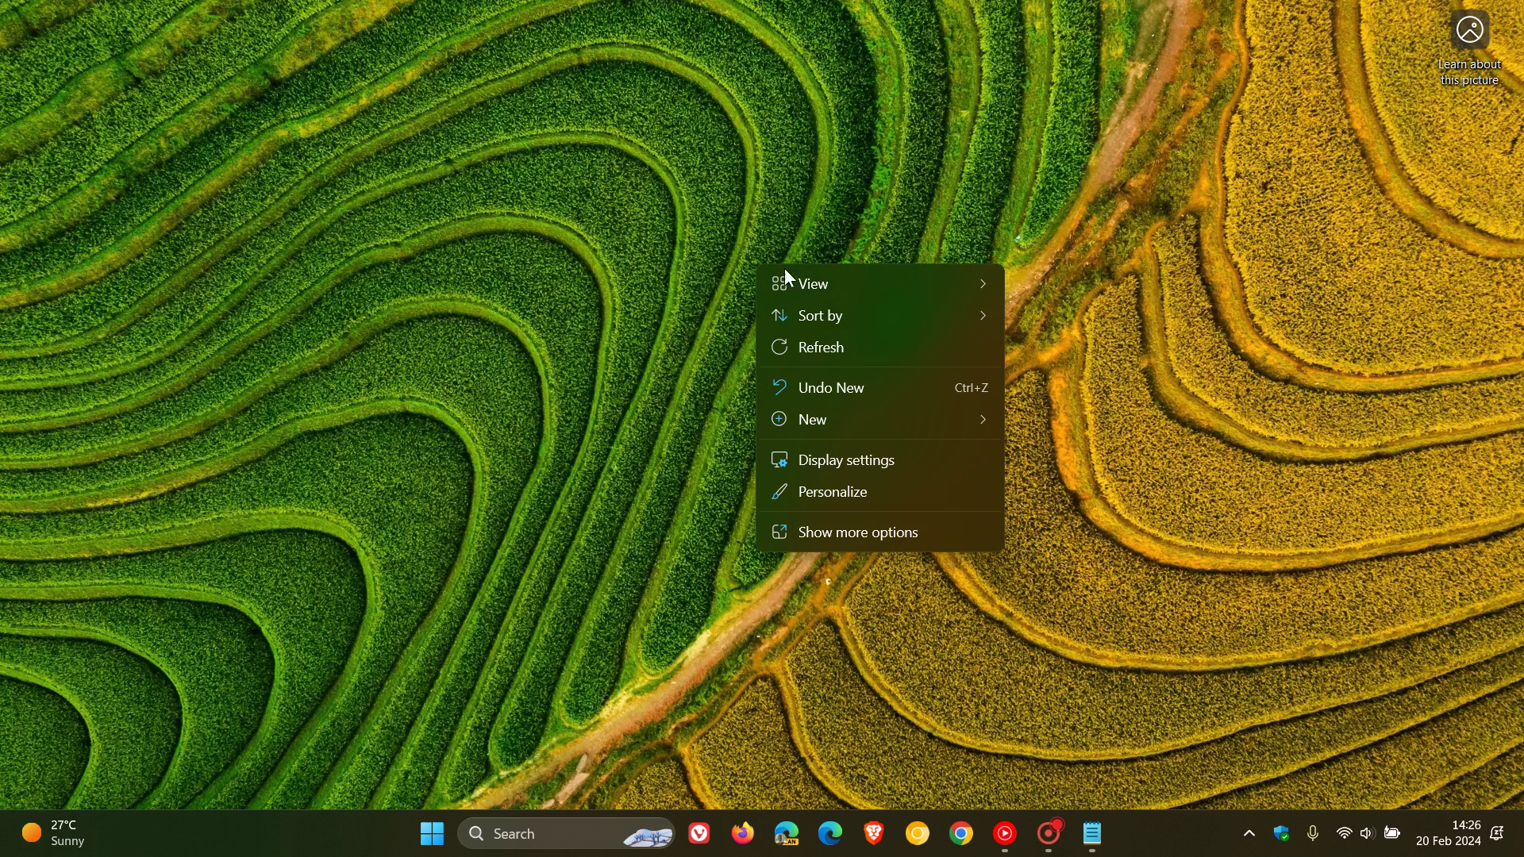
pyautogui.moveTo(890, 423)
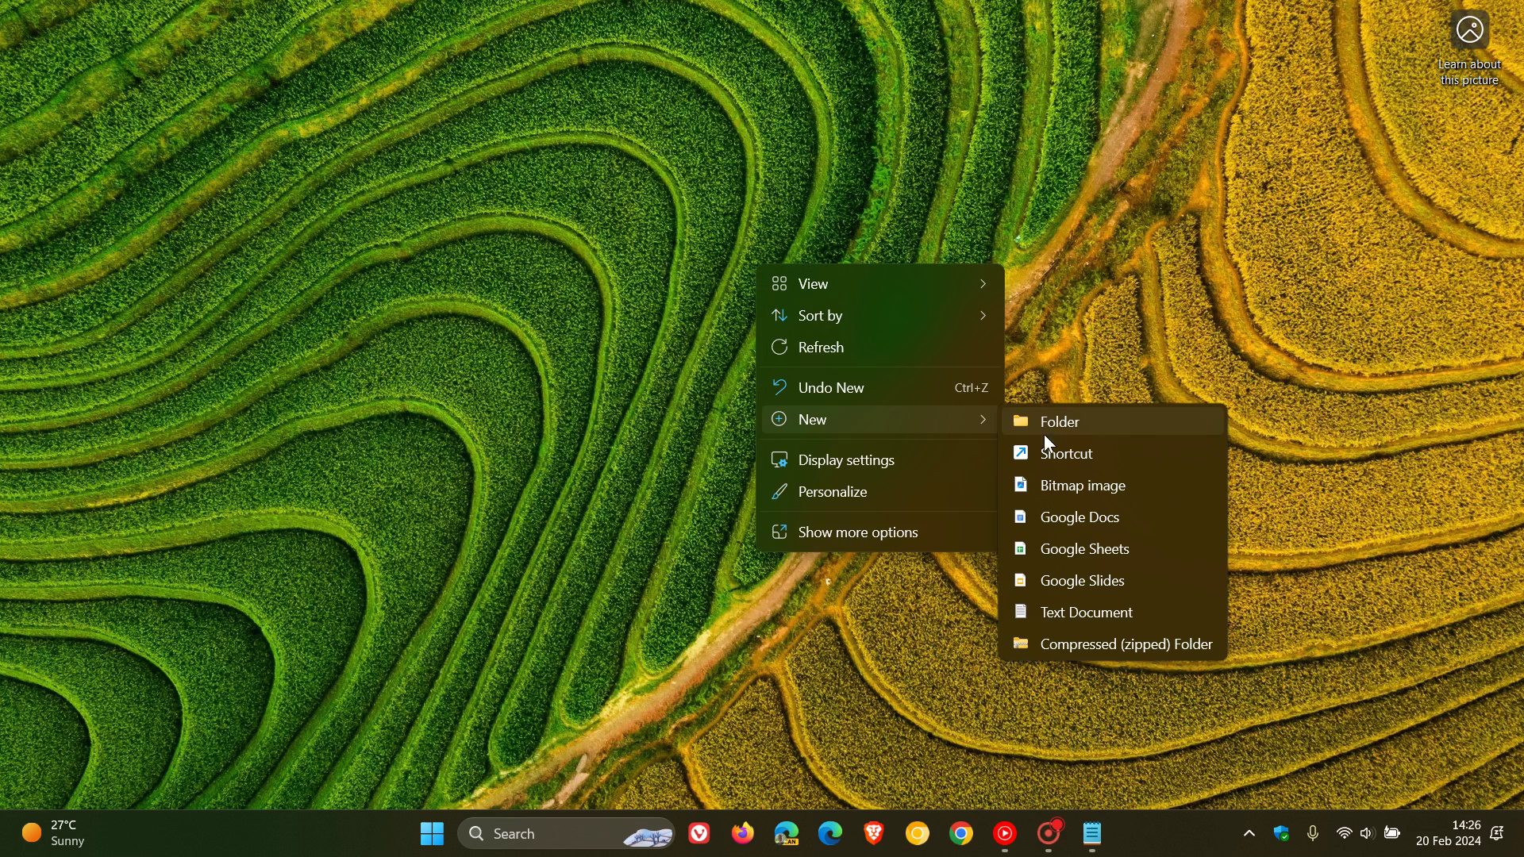
pyautogui.click(1057, 457)
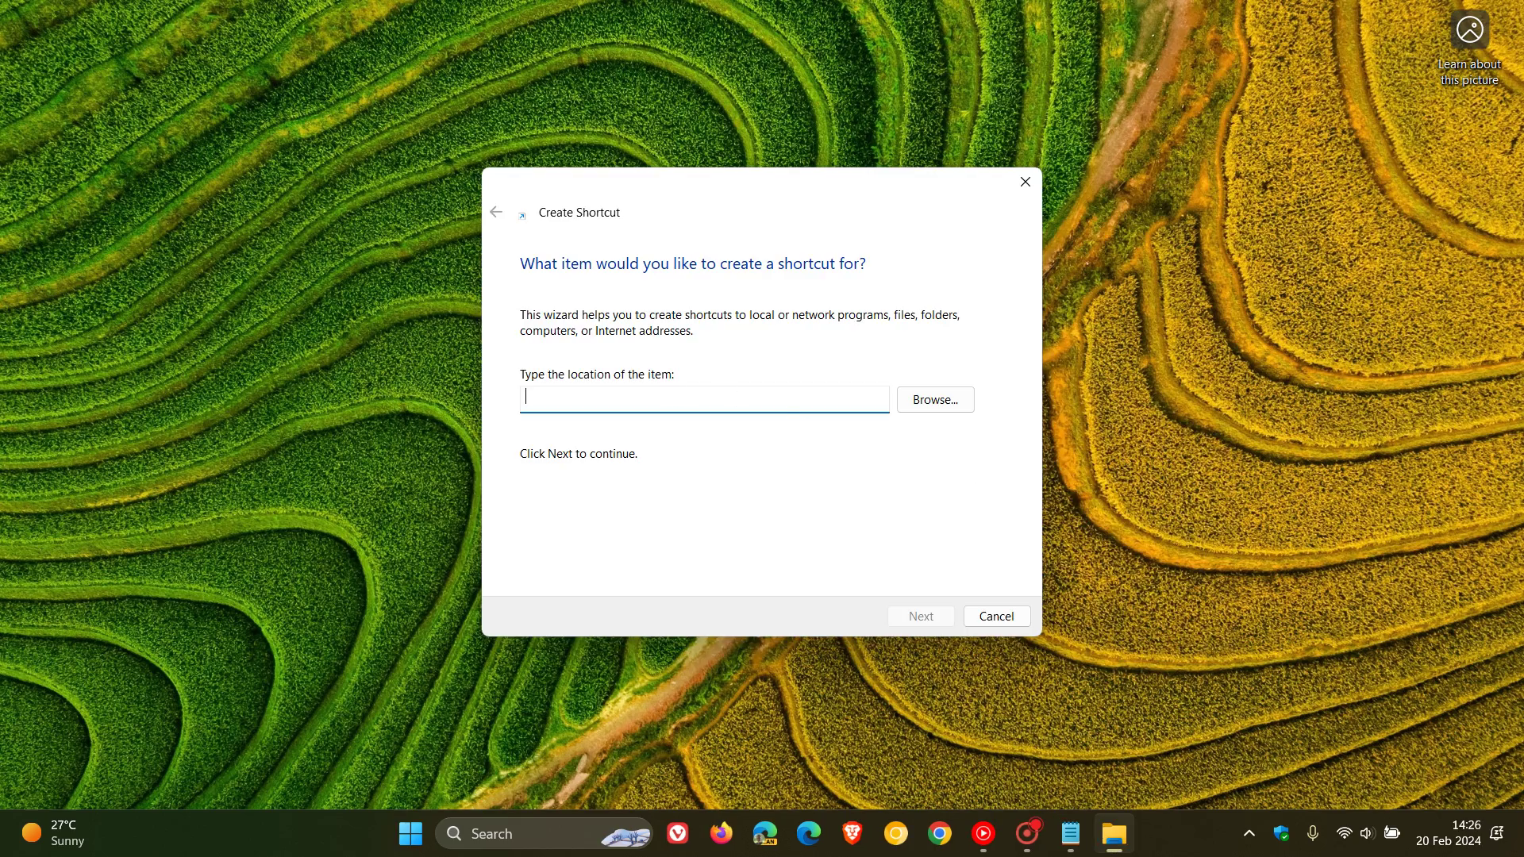
# - Copy the microsoft-edge:///?ux=copilot&tcp=1&source=taskbar link from the Notepad document
pyautogui.click(1071, 833)
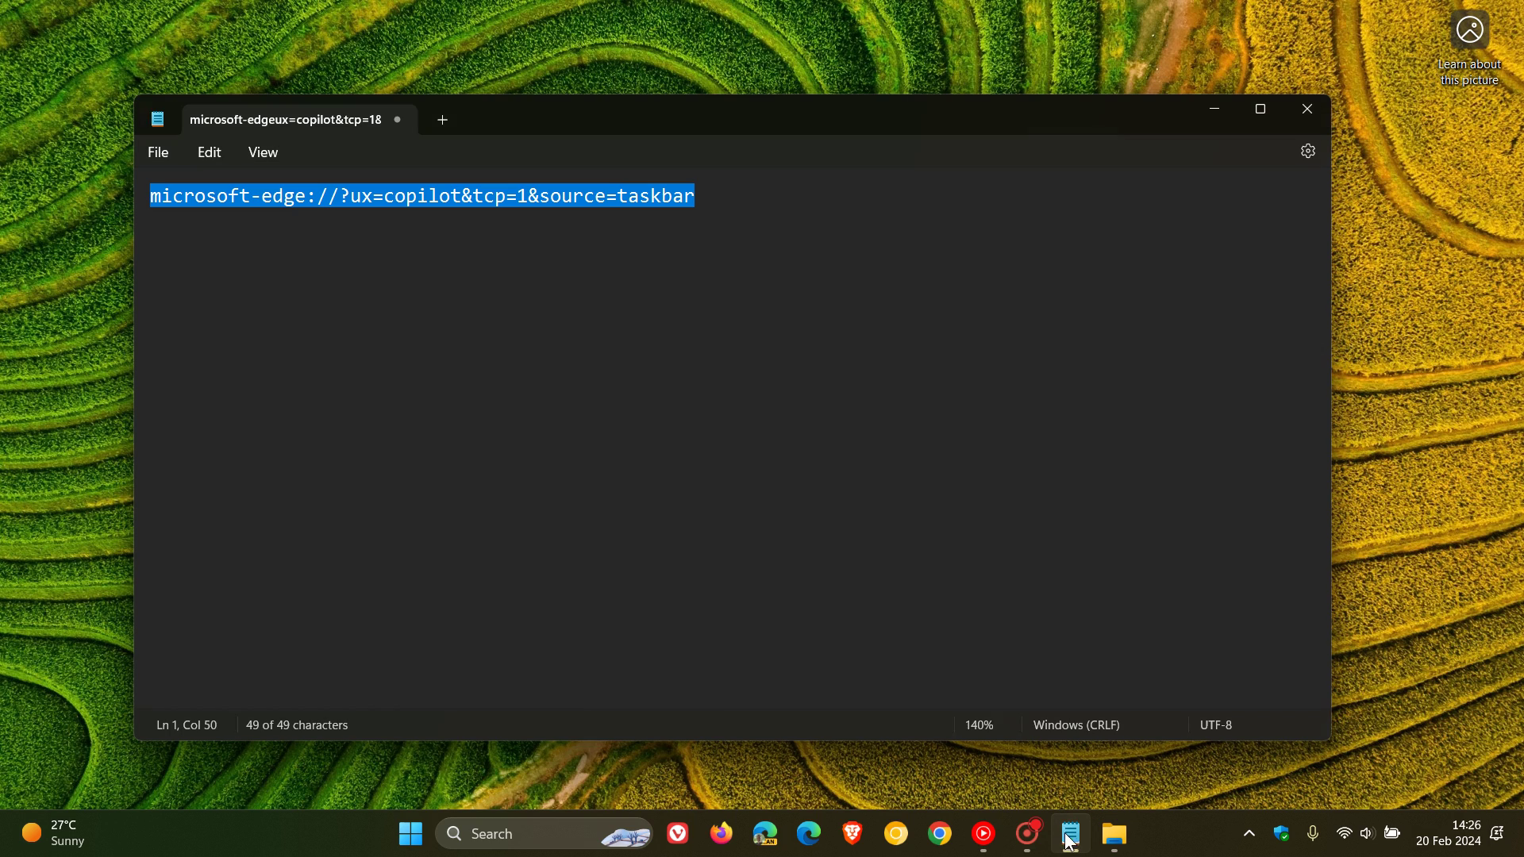
pyautogui.rightClick(590, 199)
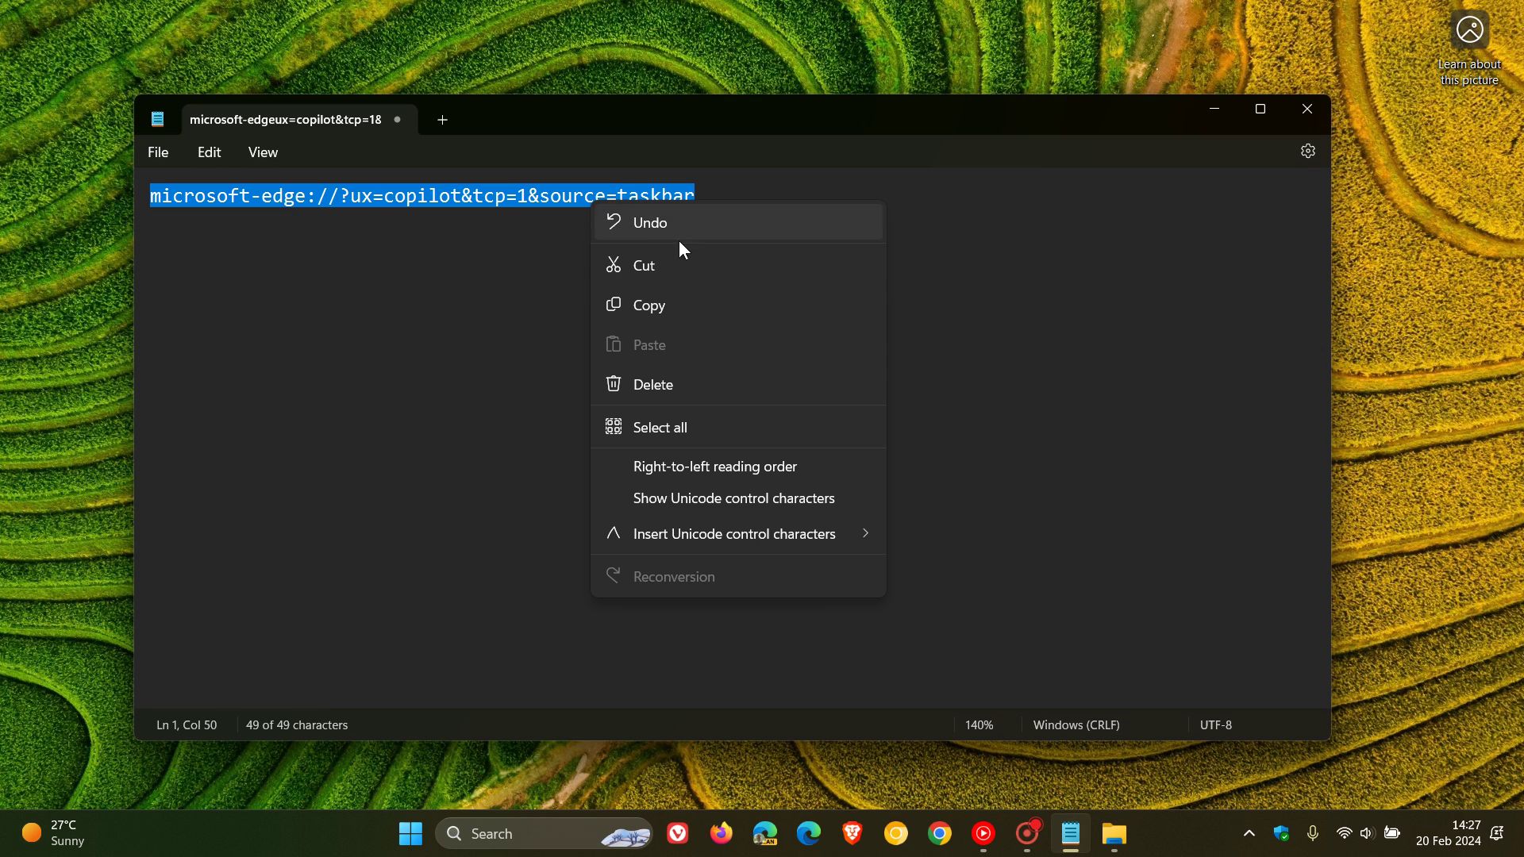
pyautogui.click(698, 314)
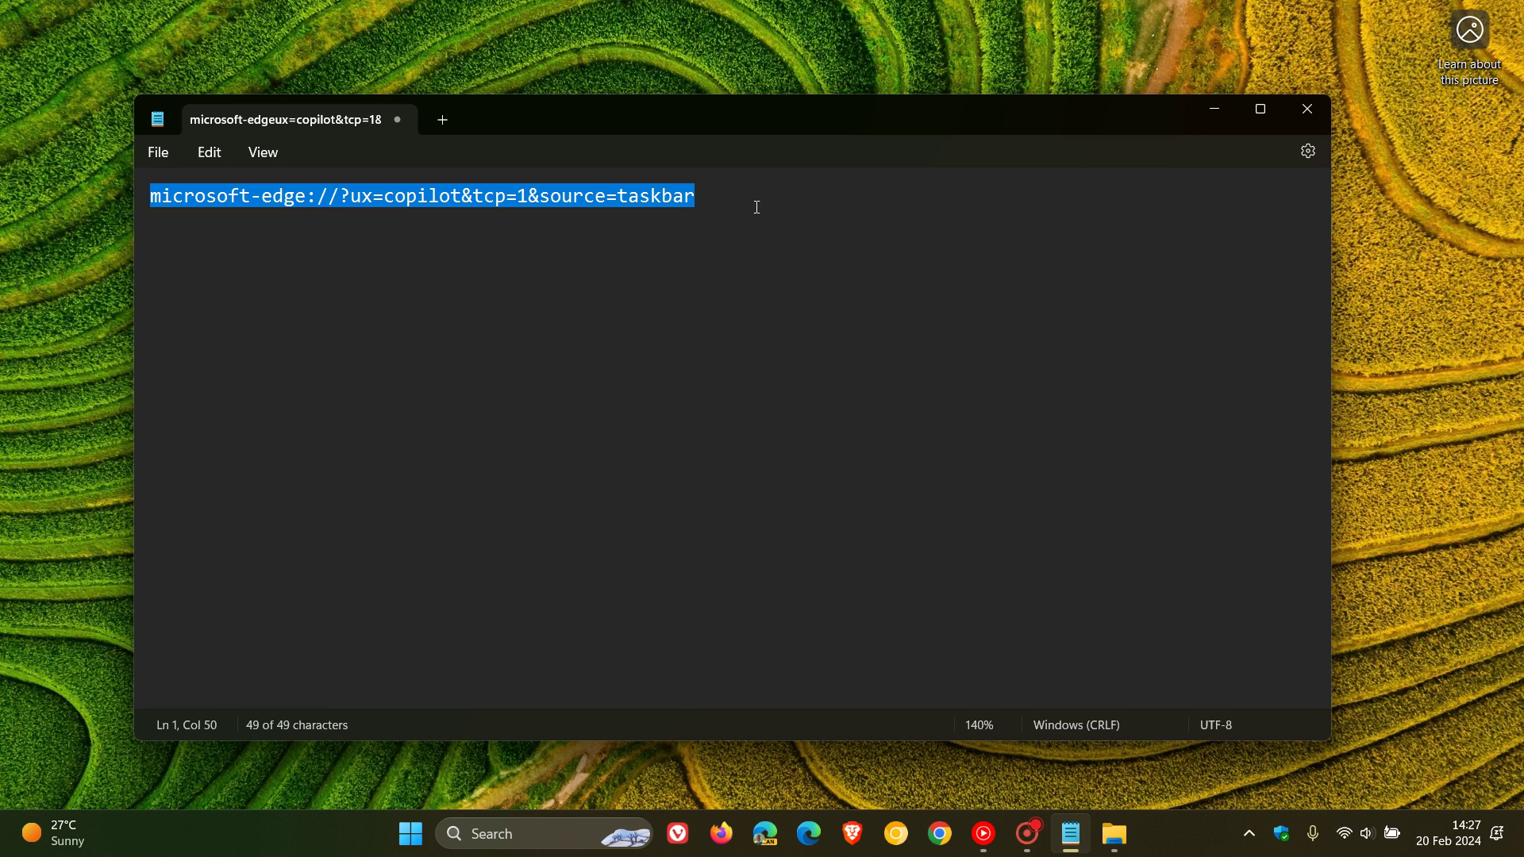
# - Paste the Copilot link as the shortcut's location and name the shortcut 'Copilot'
pyautogui.click(1212, 108)
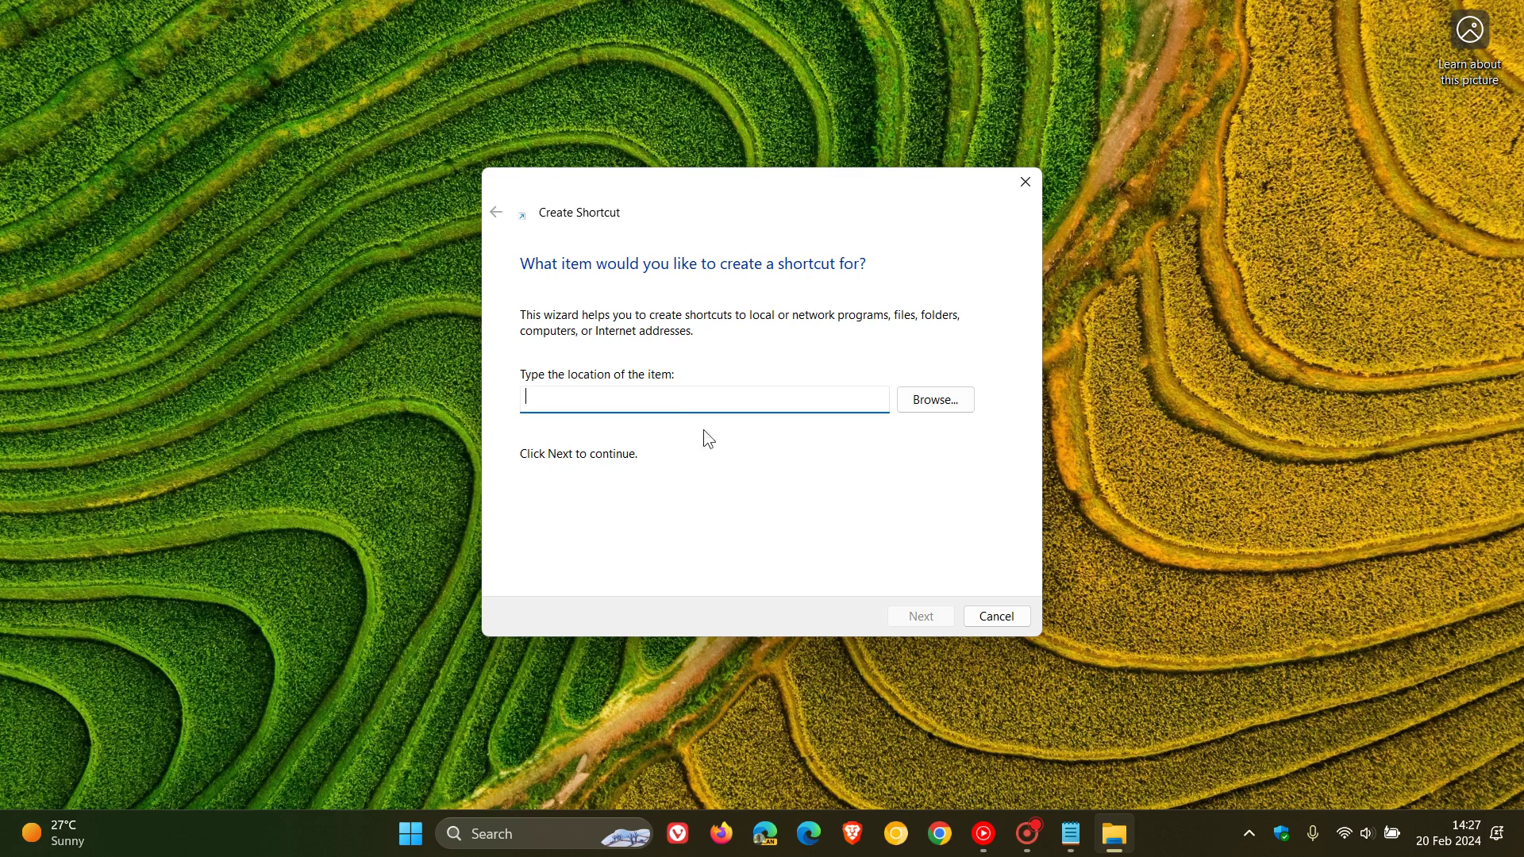
pyautogui.rightClick(677, 401)
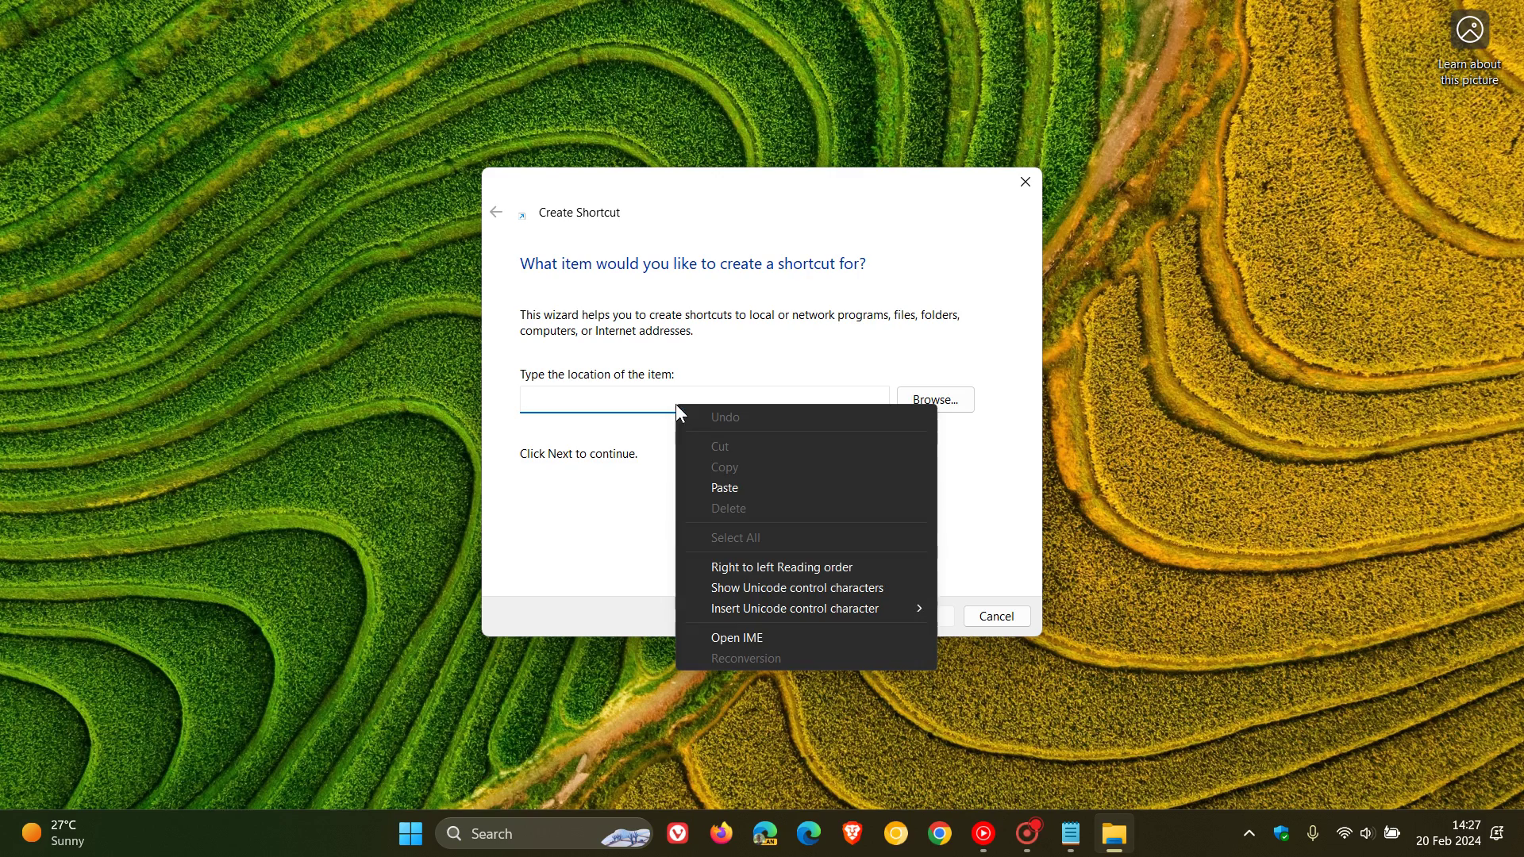
pyautogui.click(782, 490)
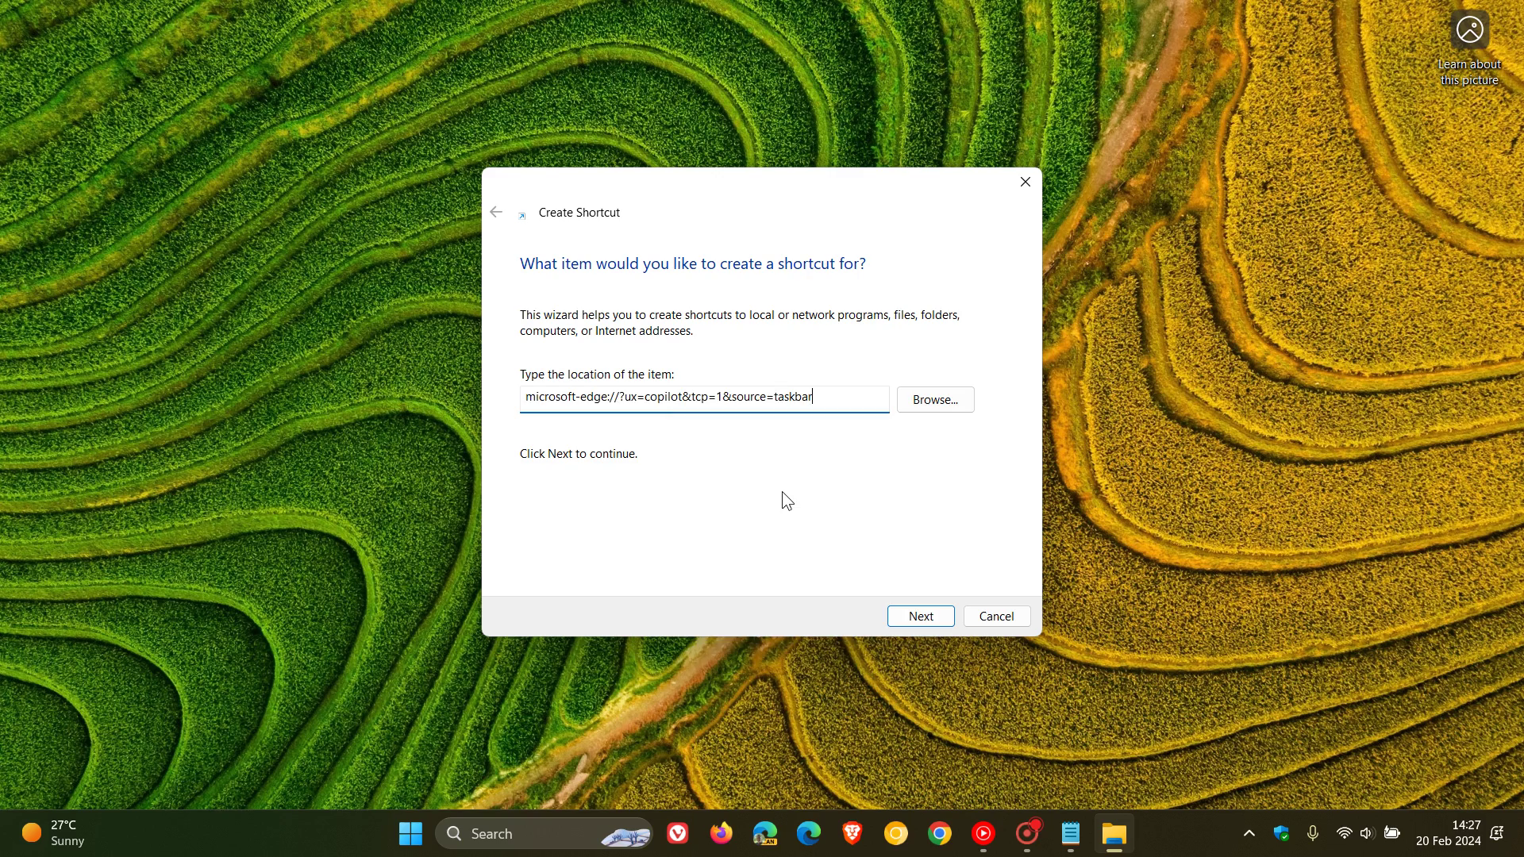
pyautogui.click(942, 619)
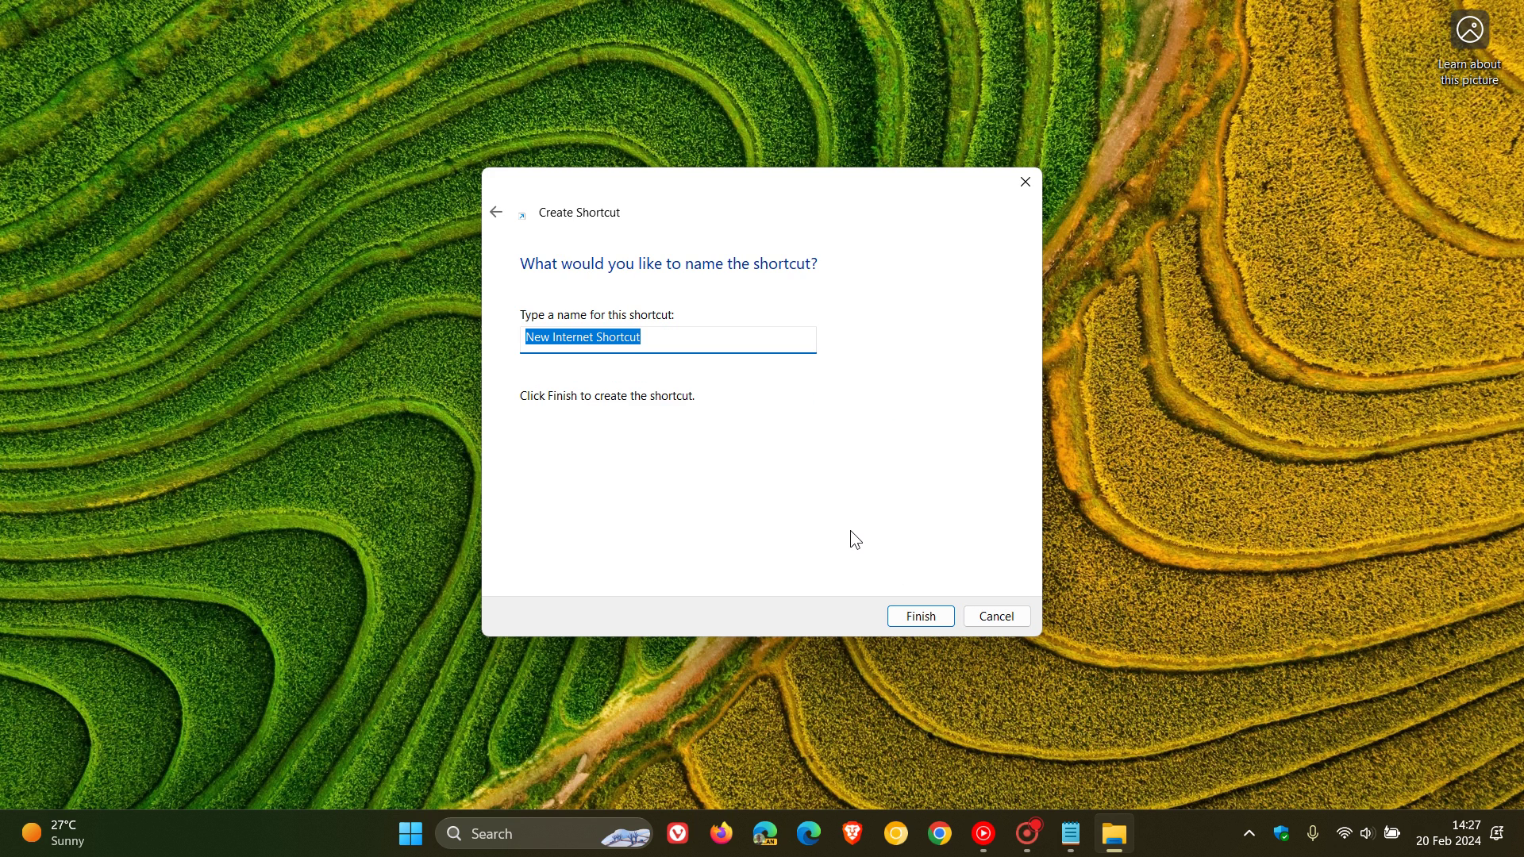
pyautogui.write('C')
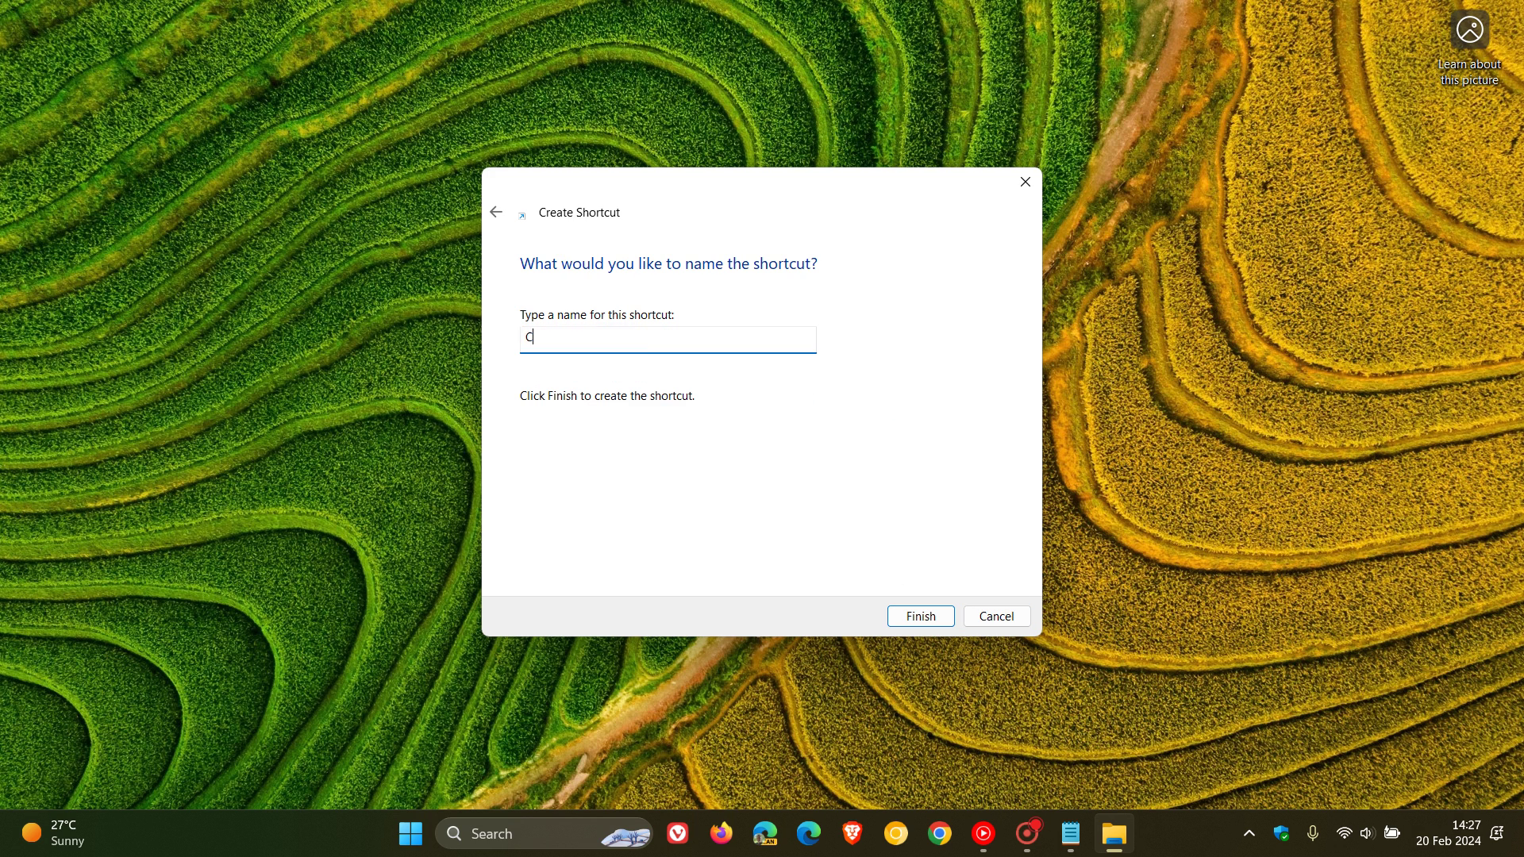
pyautogui.write('opilot')
# - Finish creating the Copilot shortcut and move its icon toward the desktop's top-left corner
pyautogui.click(925, 619)
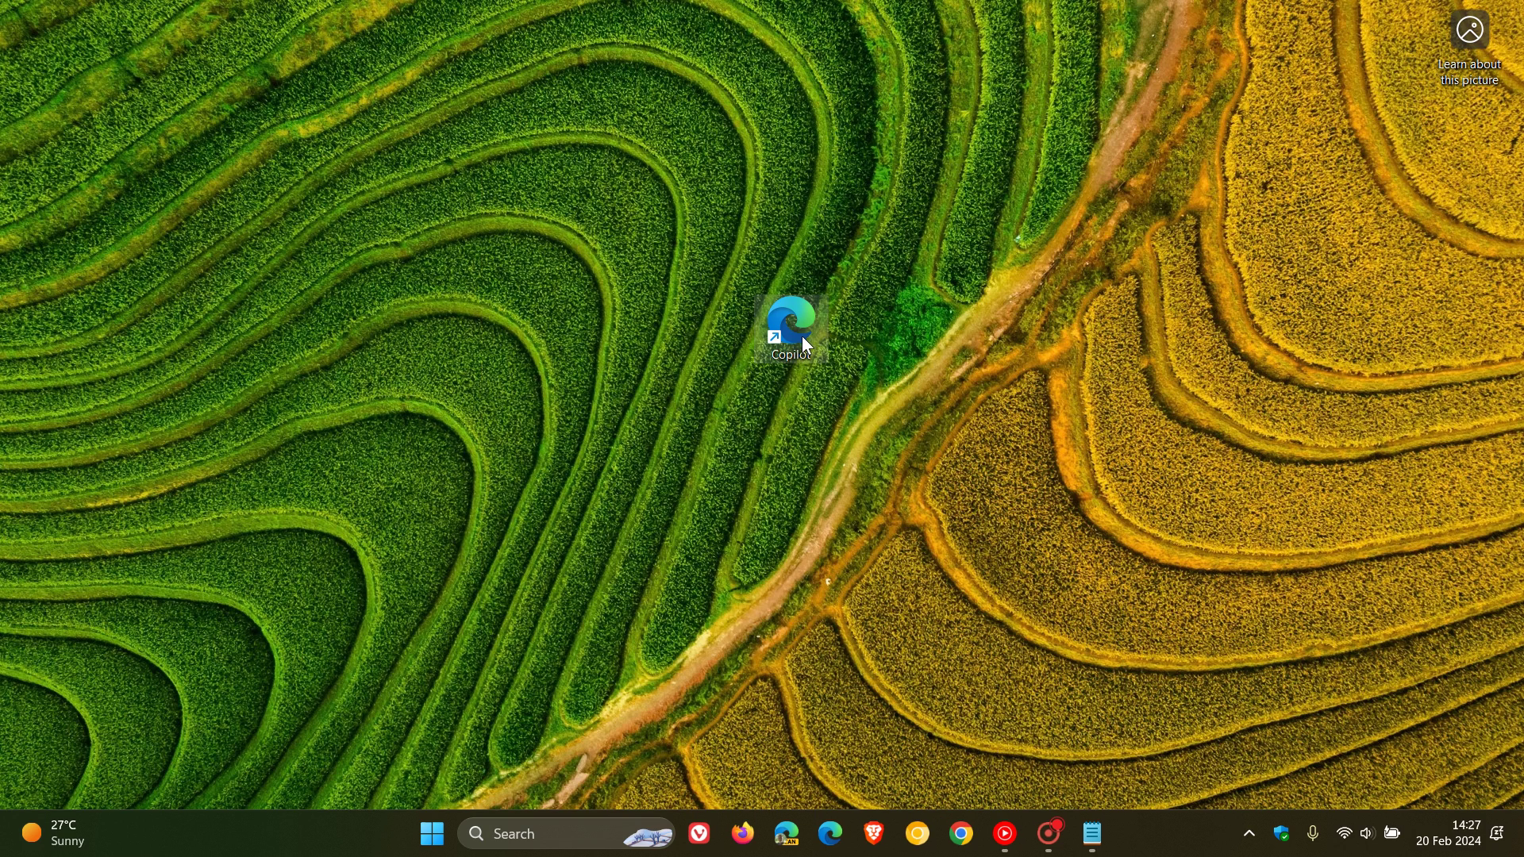
pyautogui.moveTo(689, 304); pyautogui.dragTo(276, 230)
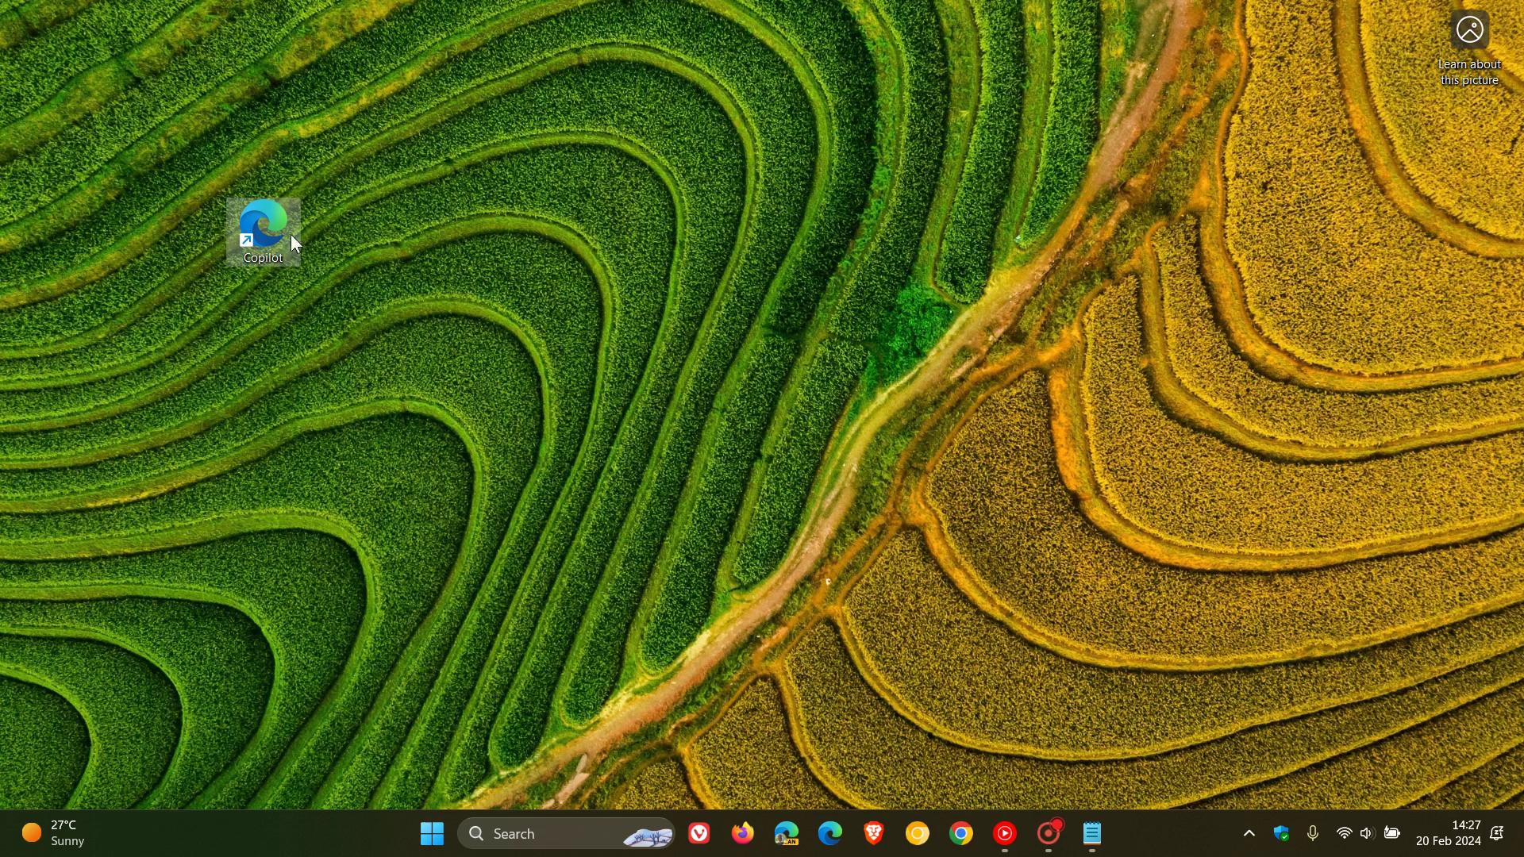
pyautogui.moveTo(291, 235); pyautogui.dragTo(123, 233)
# - Confirm the shortcut opens the Copilot side pane, close the pane, and place the icon top-left
pyautogui.doubleClick(116, 225)
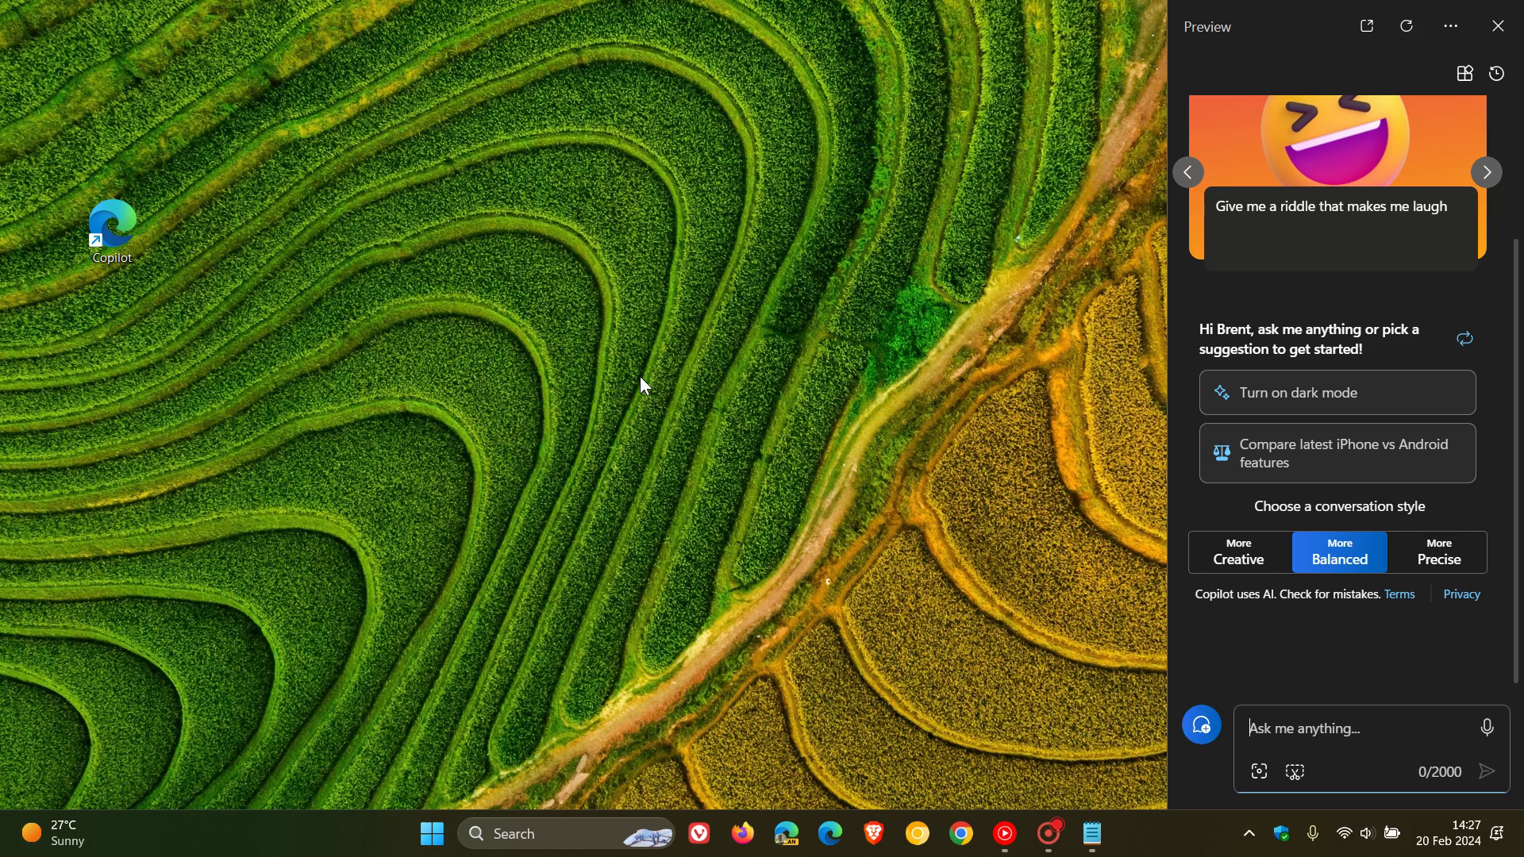
pyautogui.click(119, 219)
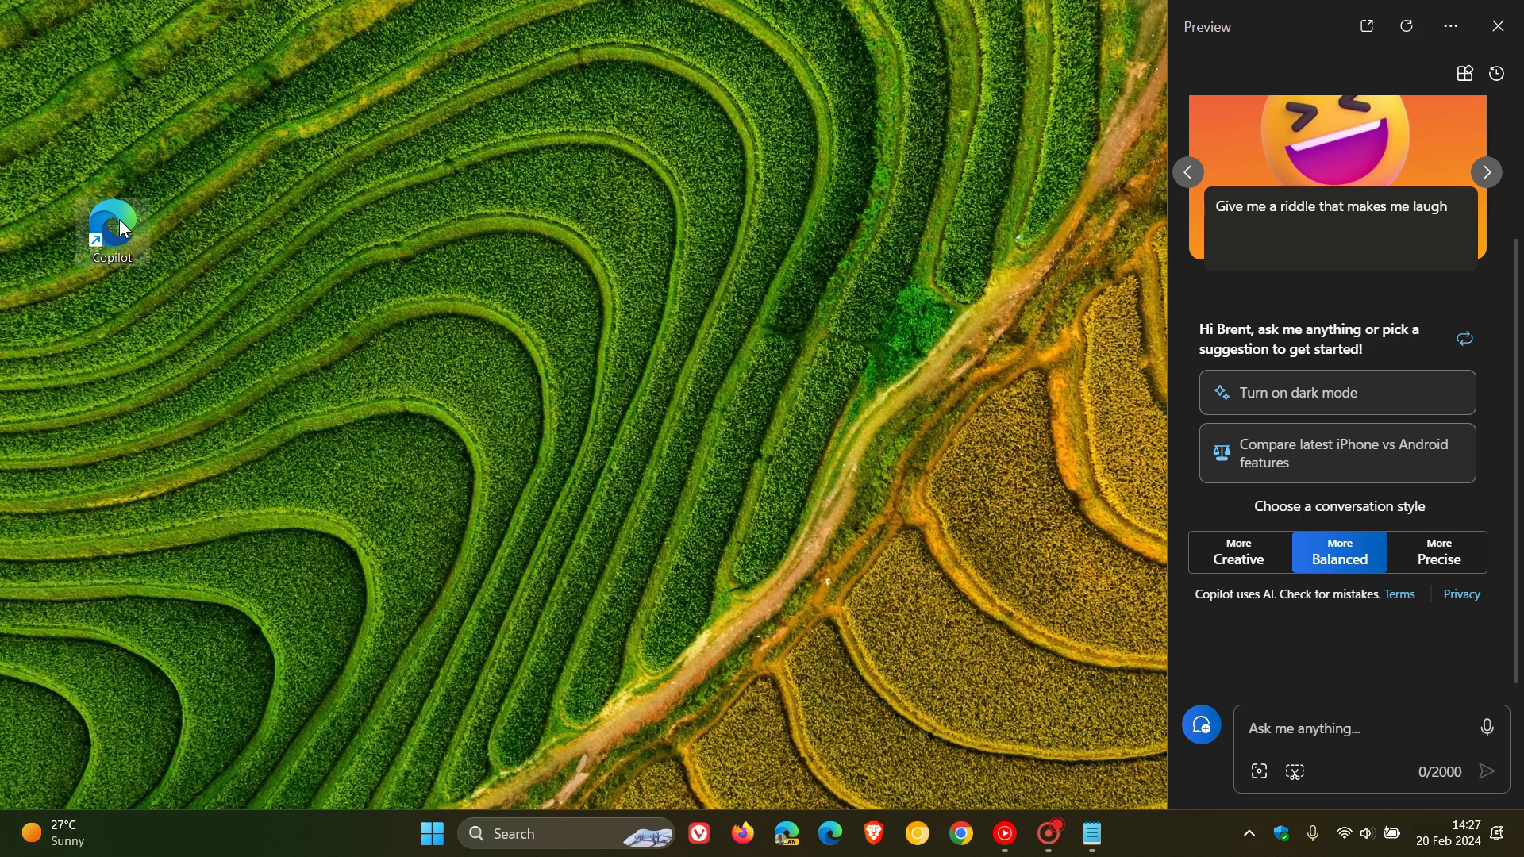
pyautogui.doubleClick(119, 219)
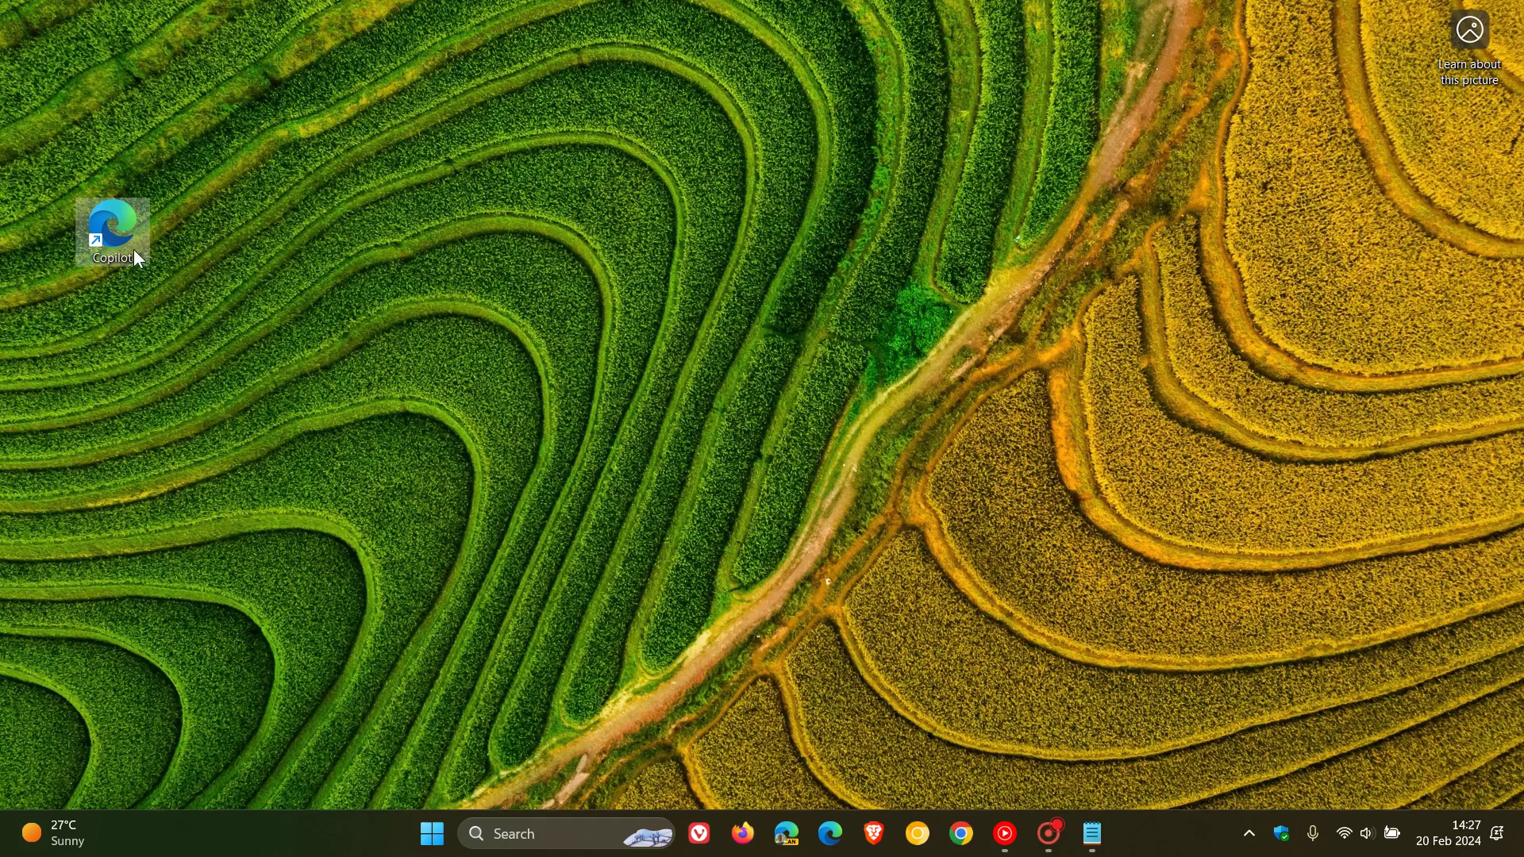
pyautogui.doubleClick(119, 235)
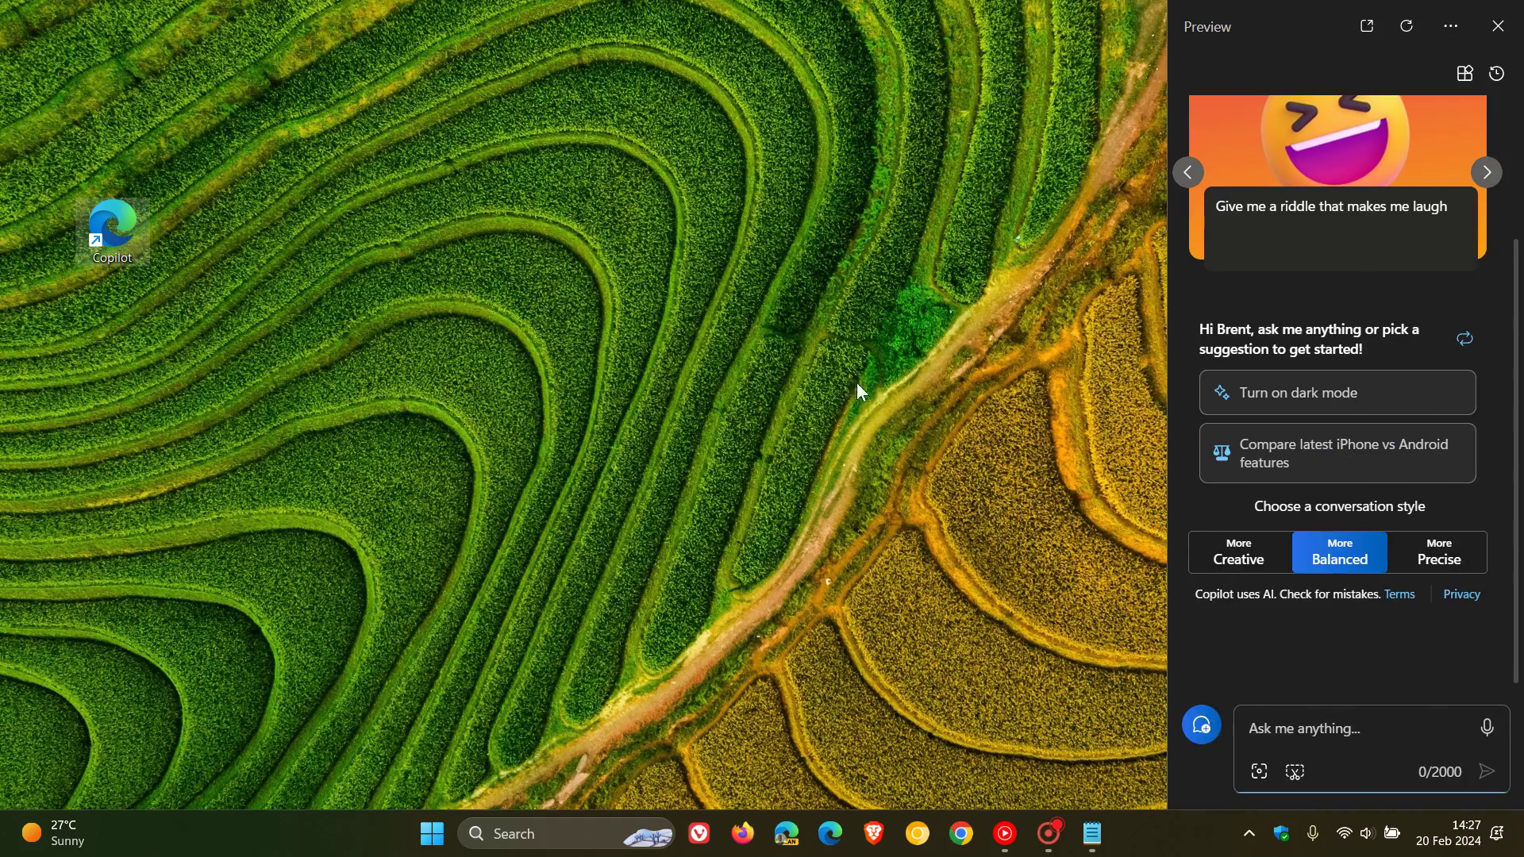
pyautogui.click(1499, 30)
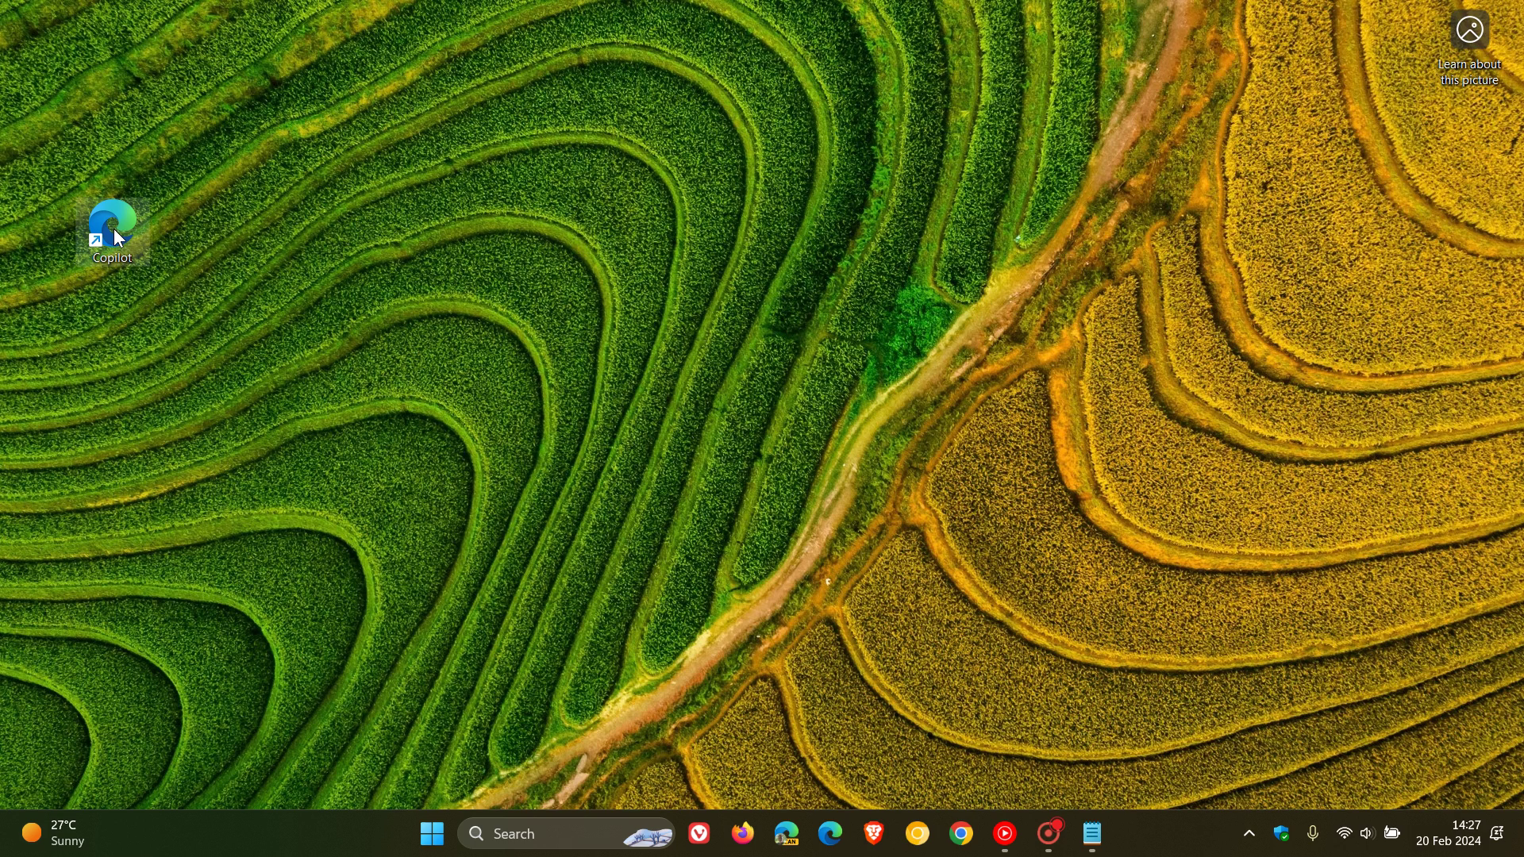
pyautogui.moveTo(113, 228); pyautogui.dragTo(78, 110)
pyautogui.rightClick(108, 136)
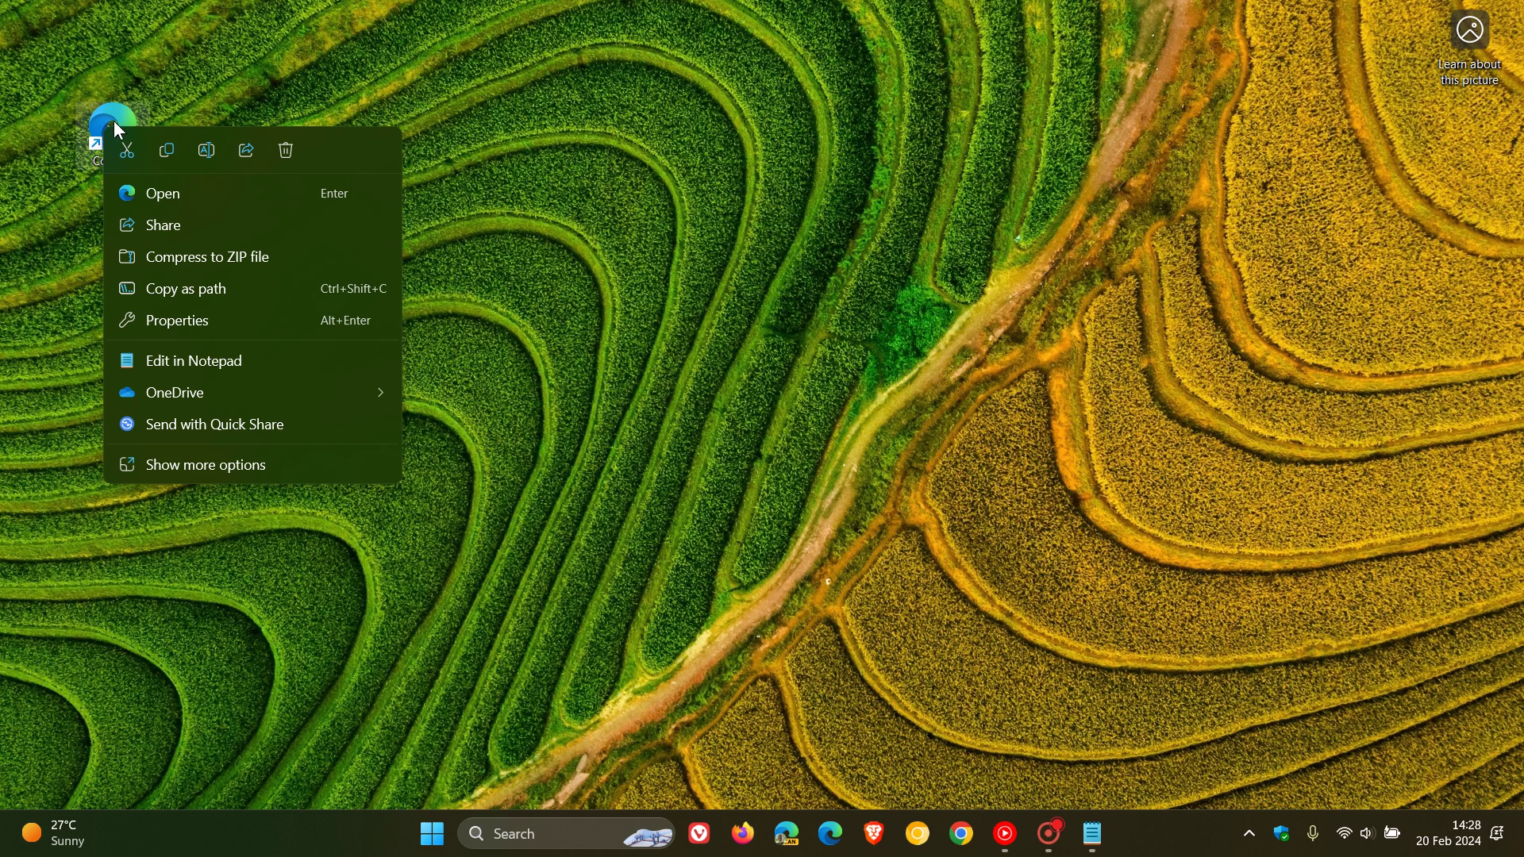
pyautogui.moveTo(113, 121); pyautogui.dragTo(1142, 635)
pyautogui.moveTo(1014, 536); pyautogui.dragTo(131, 119)
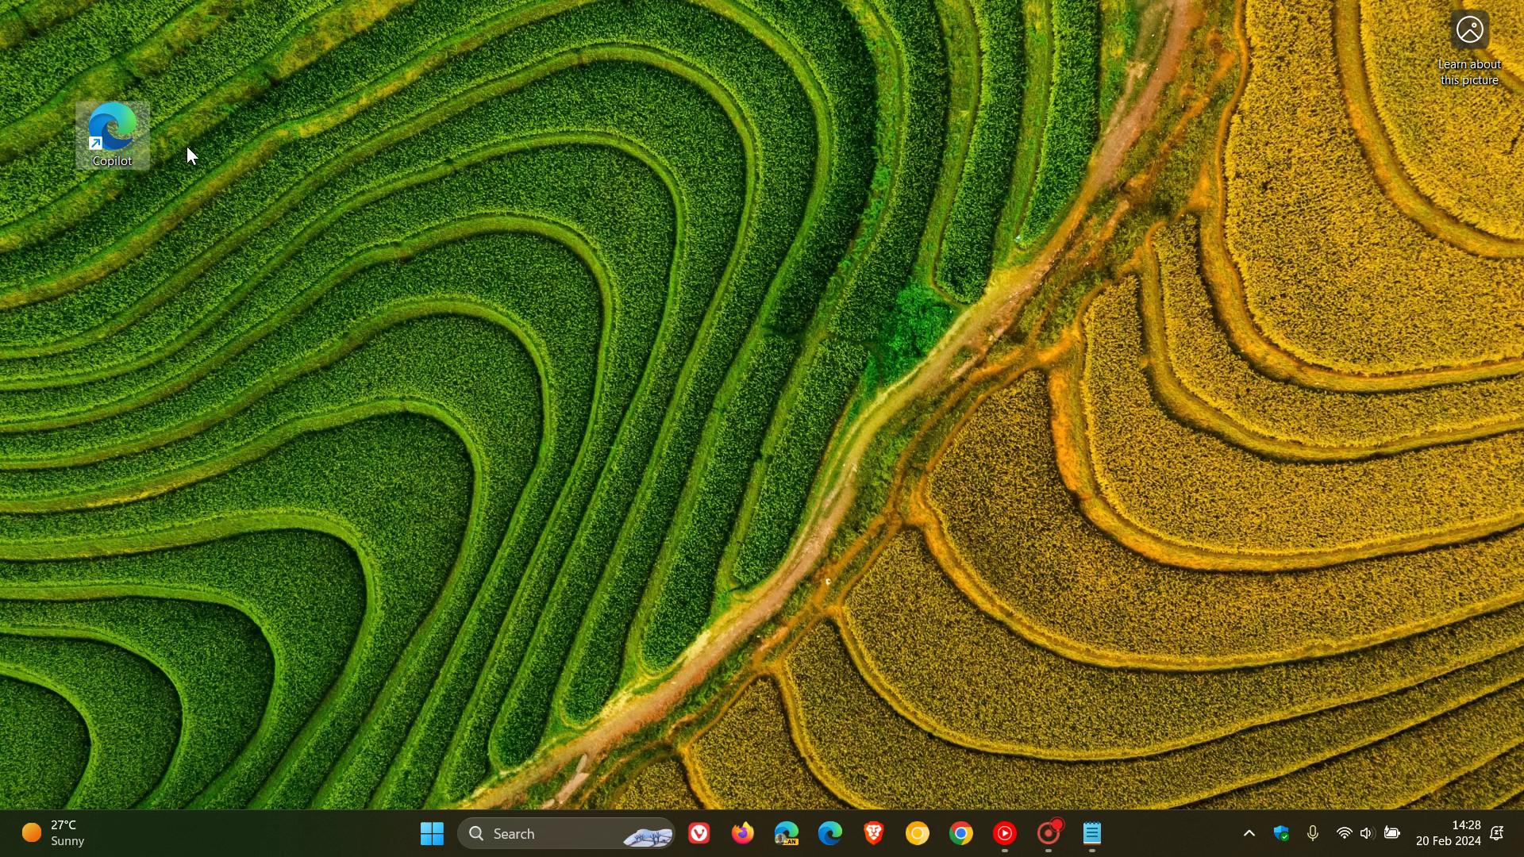
pyautogui.rightClick(121, 118)
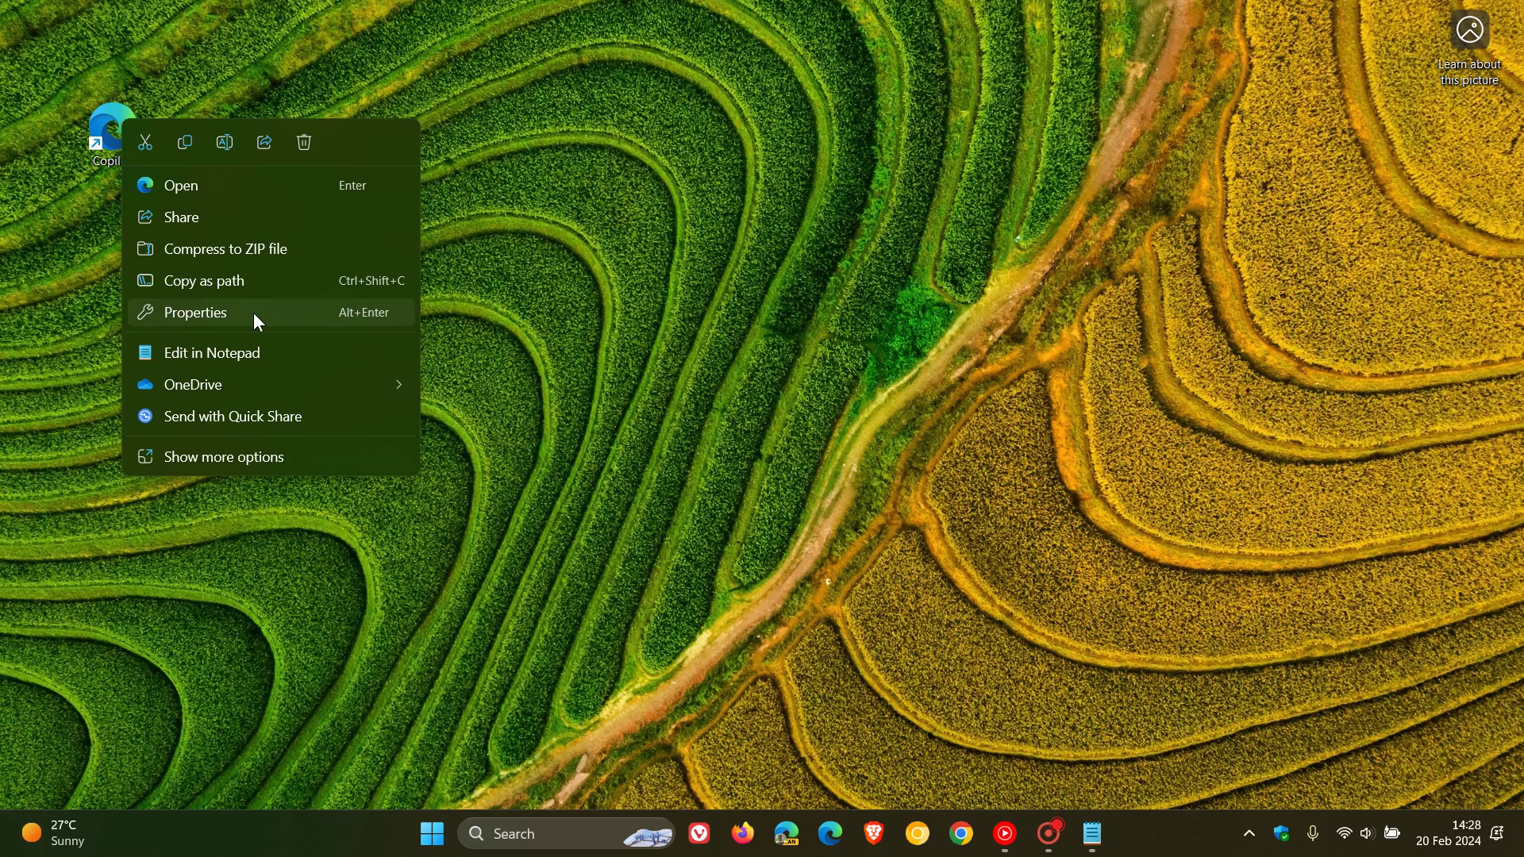
pyautogui.click(289, 459)
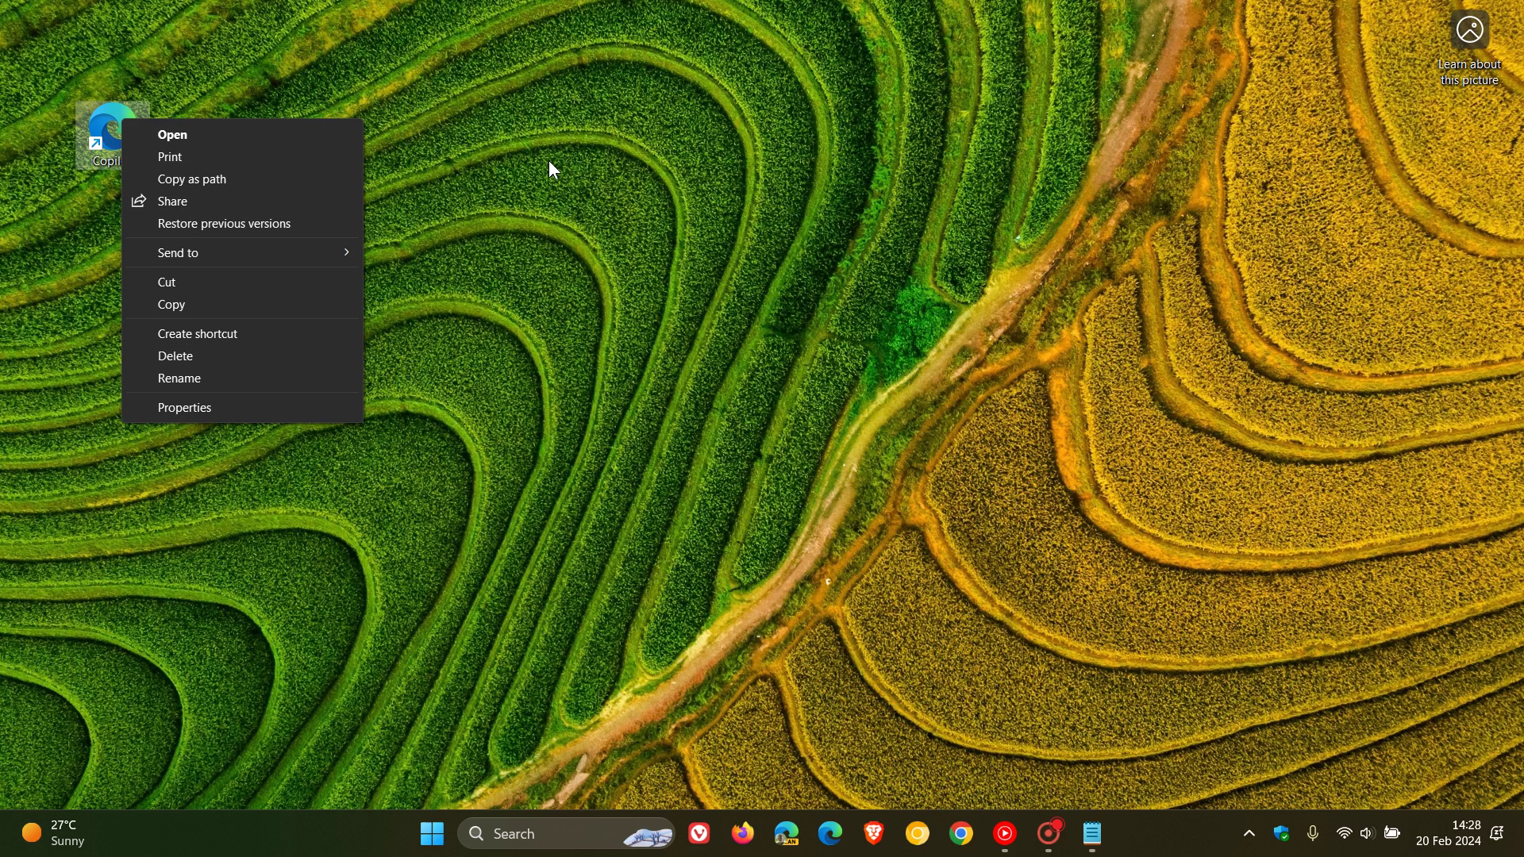
pyautogui.click(542, 205)
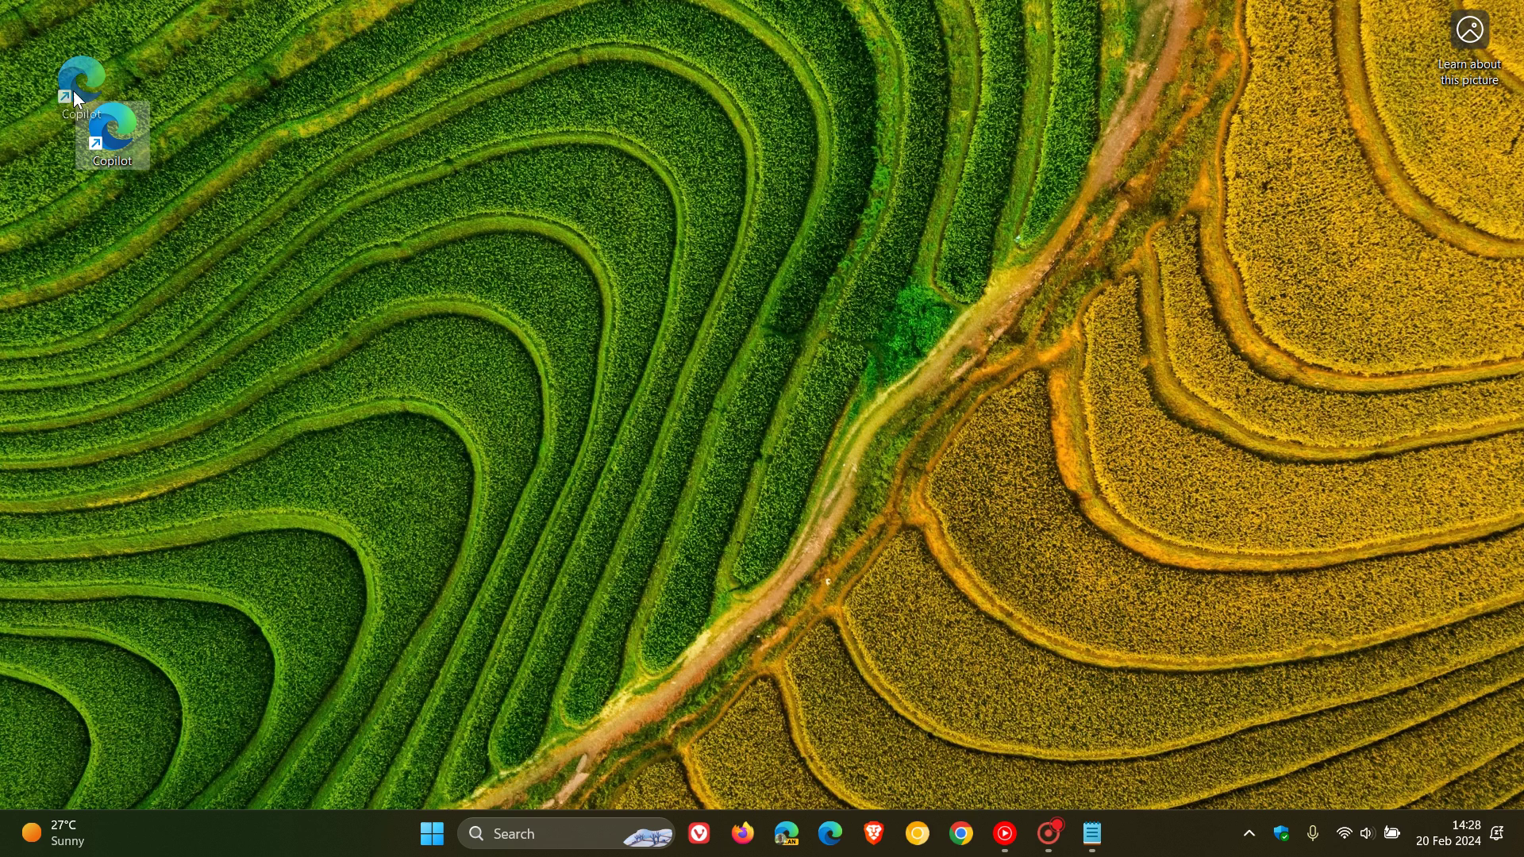
pyautogui.doubleClick(116, 133)
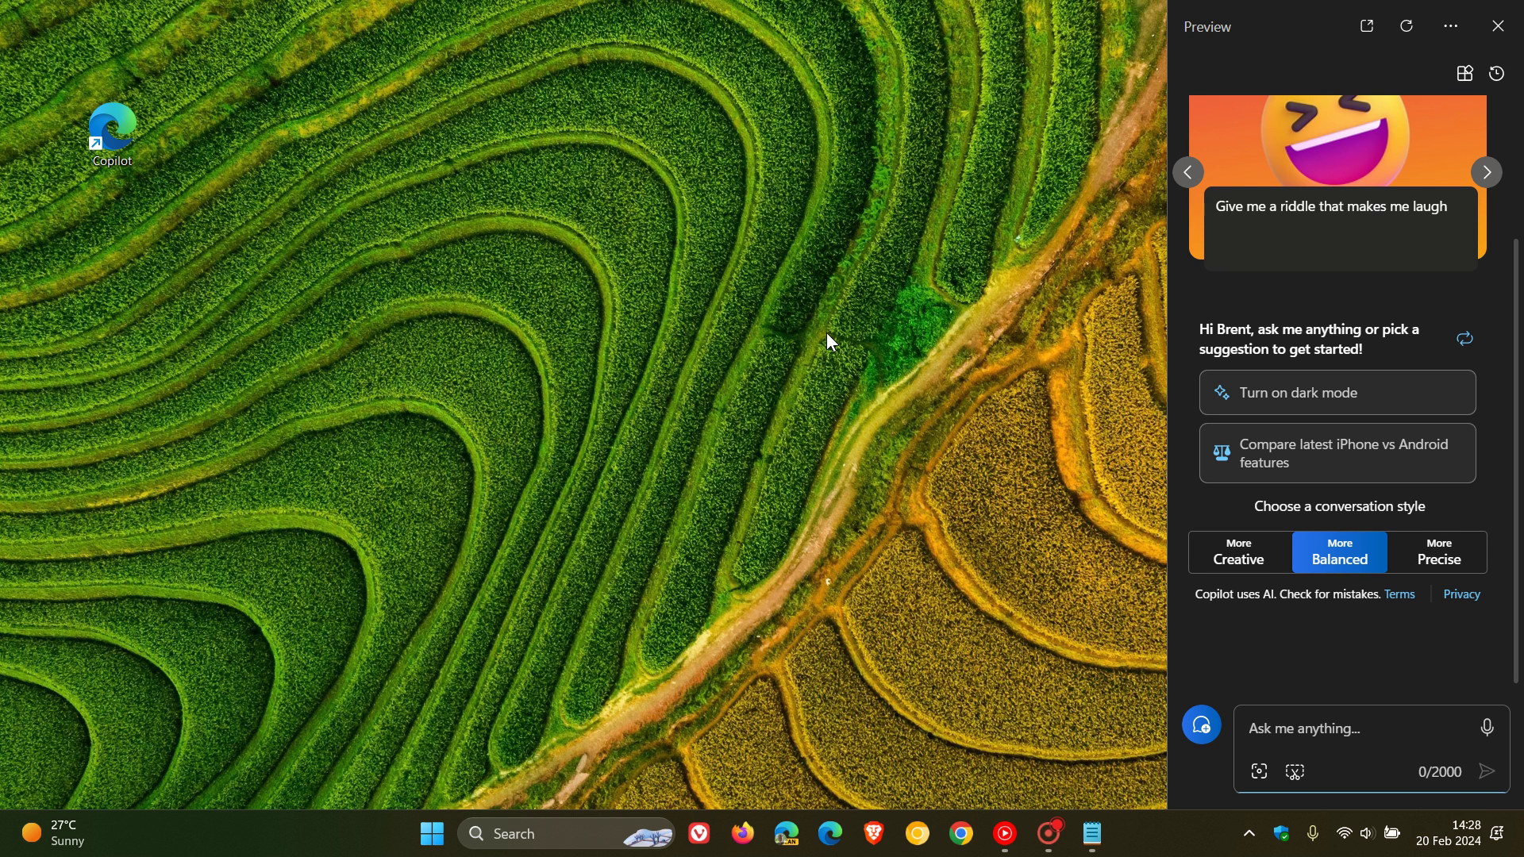
pyautogui.click(1496, 26)
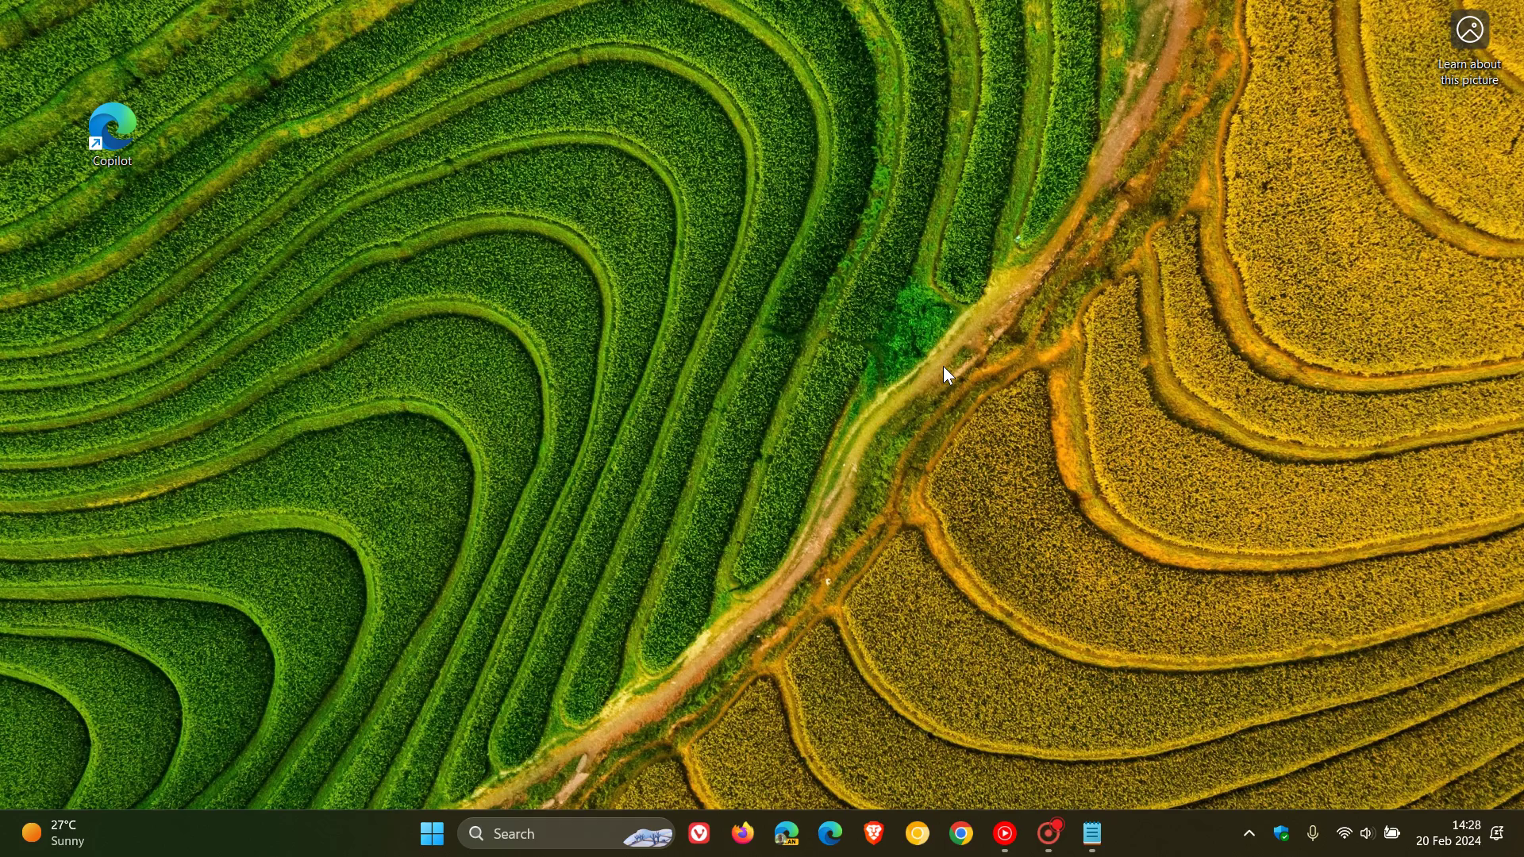
pyautogui.doubleClick(112, 127)
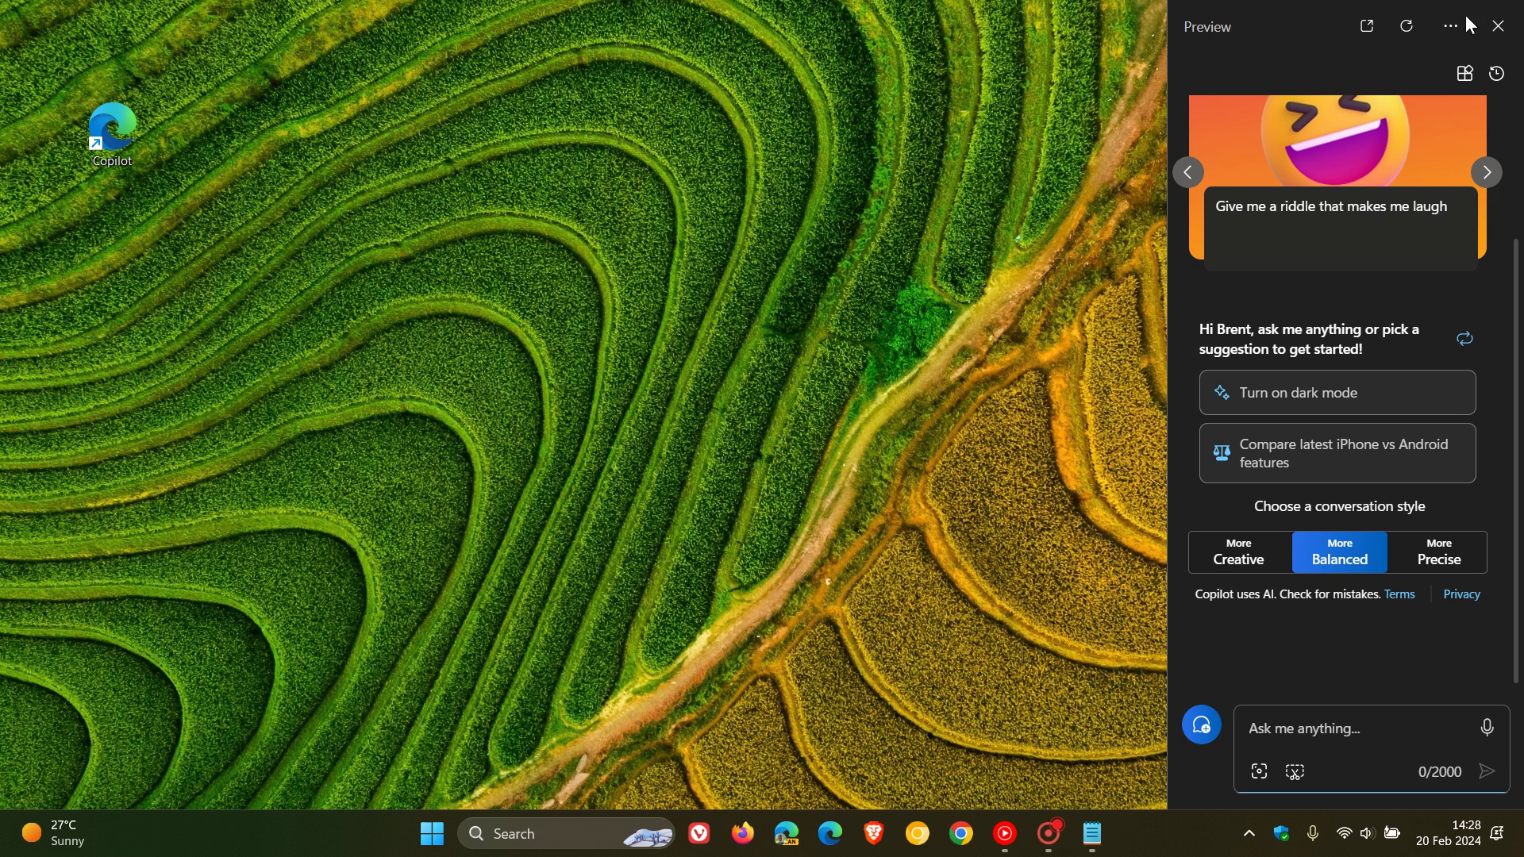
pyautogui.click(1497, 25)
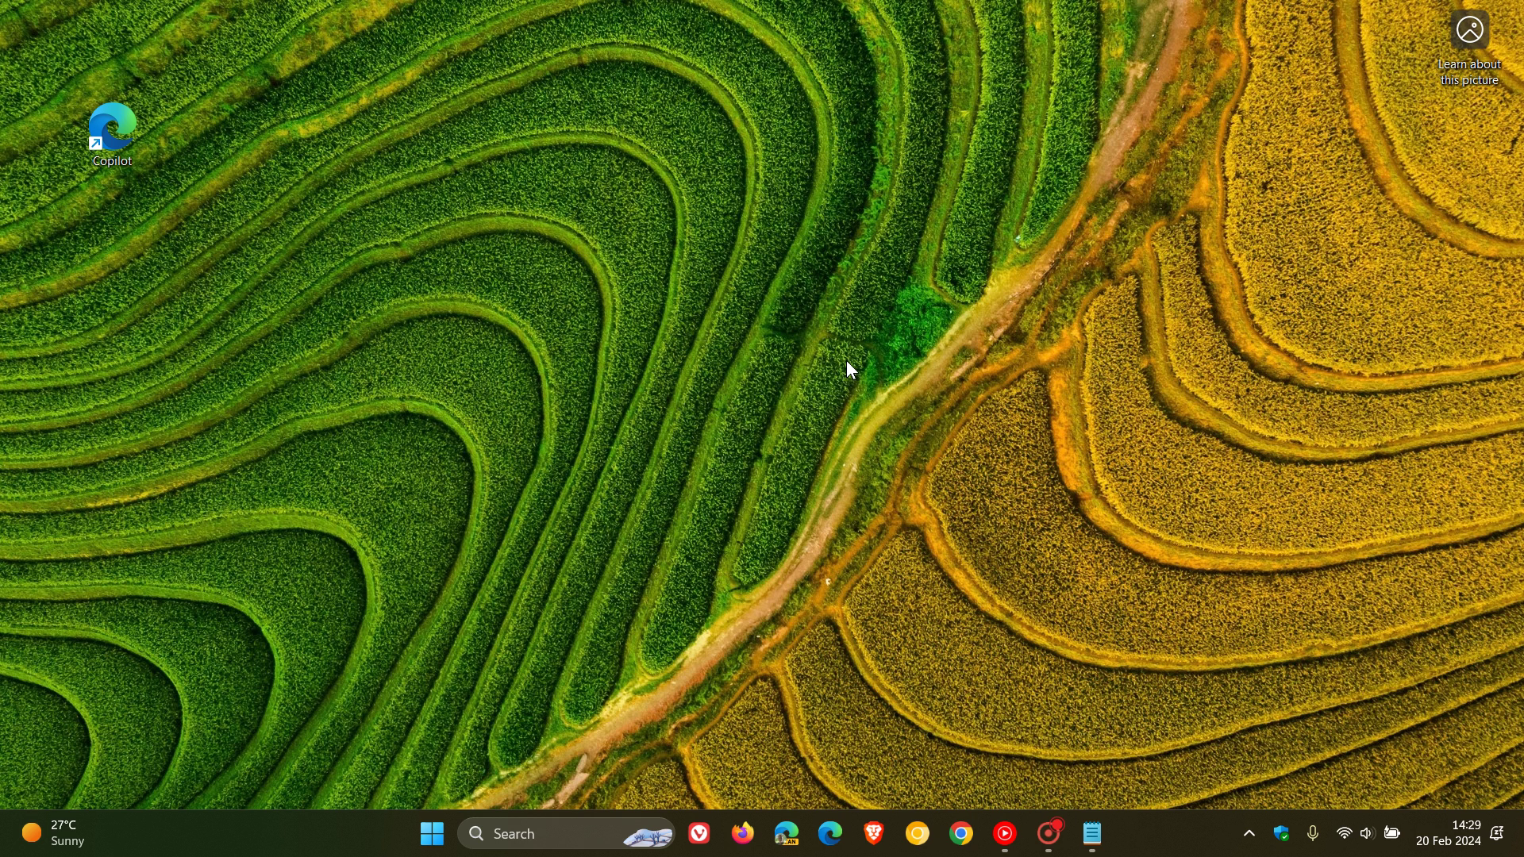